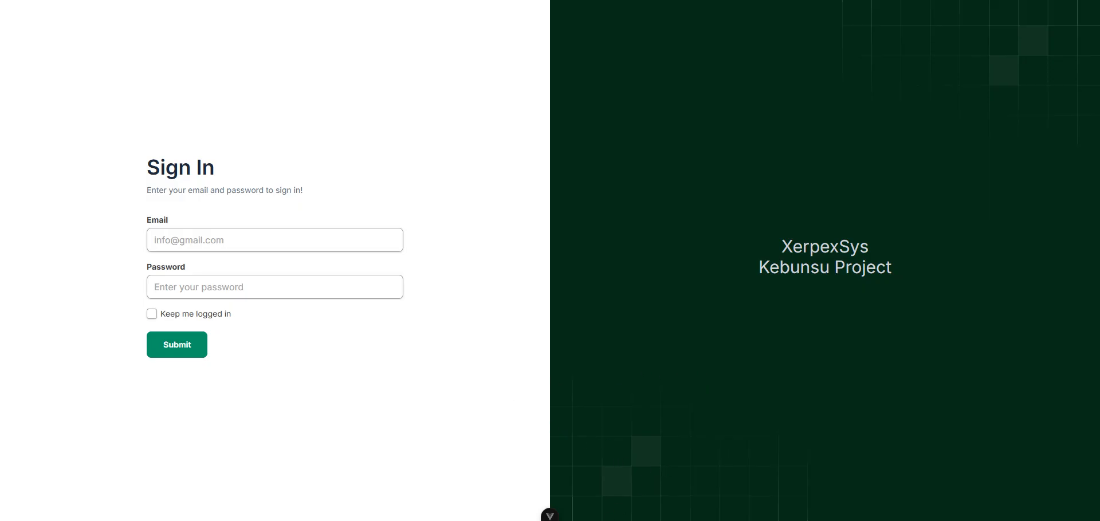
- Sign in to XerpexSys with a saved autofill account, confirming with the Windows PIN
{"action": "mouse_move", "coordinate": [551, 517]}
{"action": "left_click", "coordinate": [223, 240]}
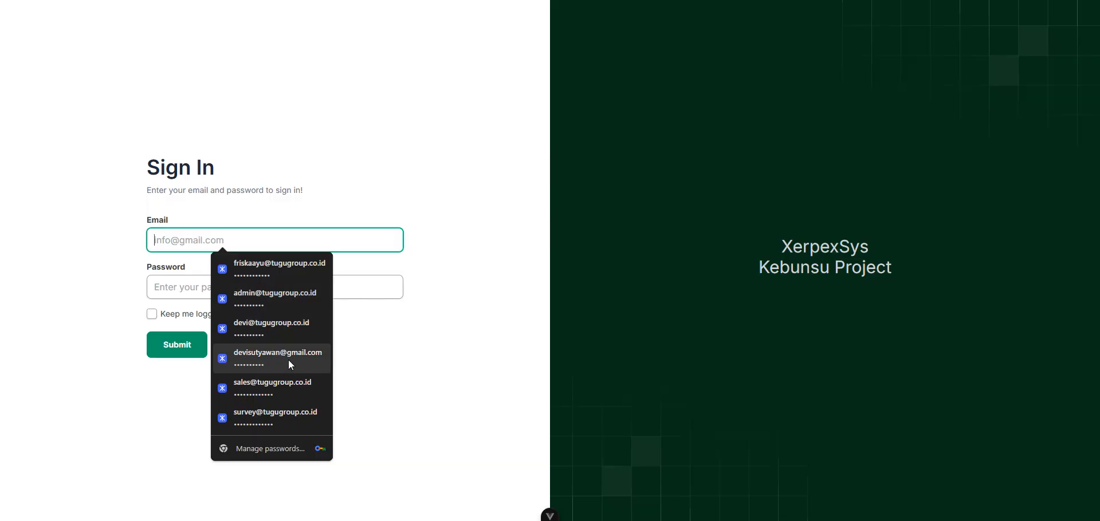
{"action": "key", "text": "Escape"}
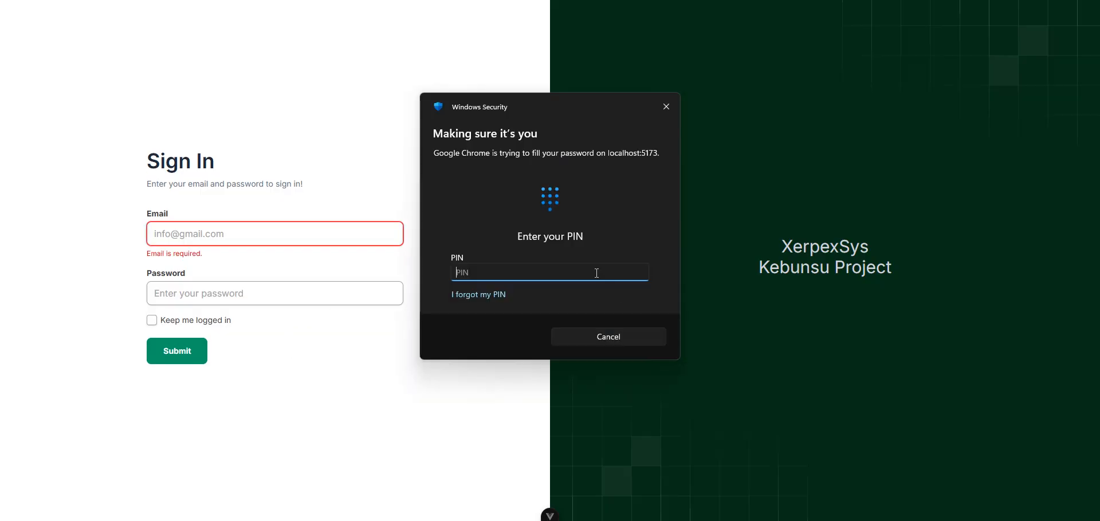
{"action": "type", "text": "1"}
{"action": "key", "text": "BackSpace"}
{"action": "type", "text": "••••••"}
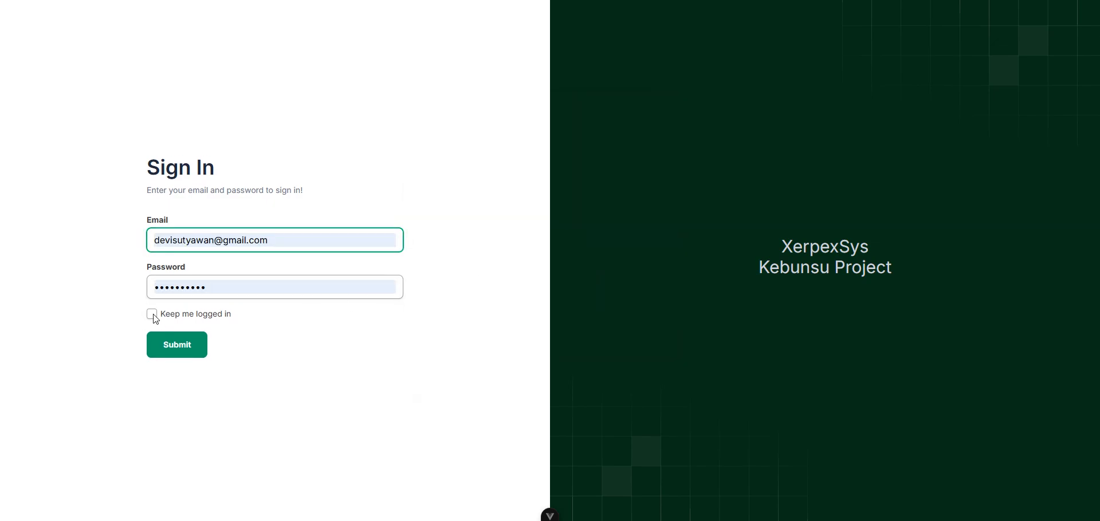
{"action": "left_click", "coordinate": [180, 354]}
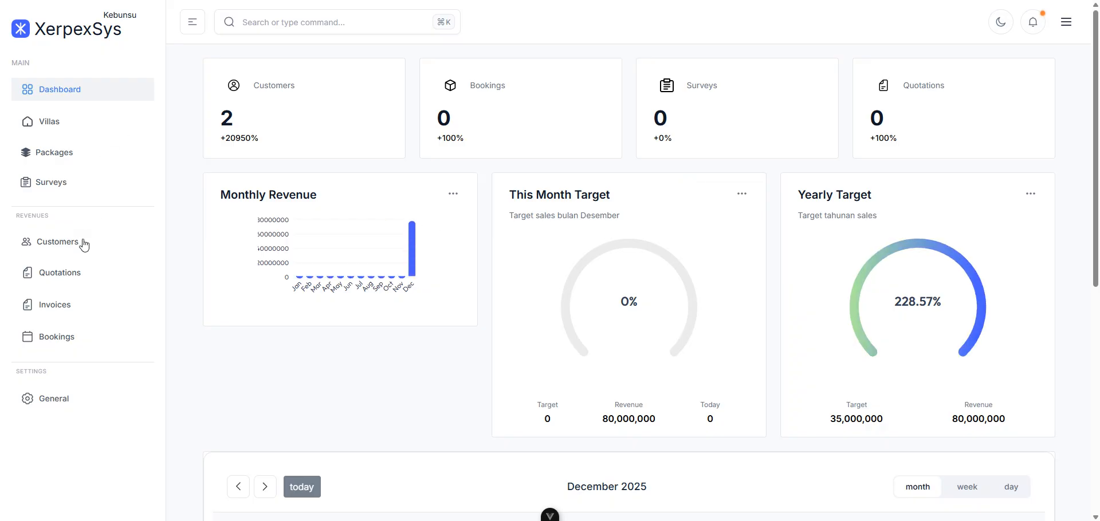
- Review the customer table, then go to the Quotations page
{"action": "left_click", "coordinate": [58, 247]}
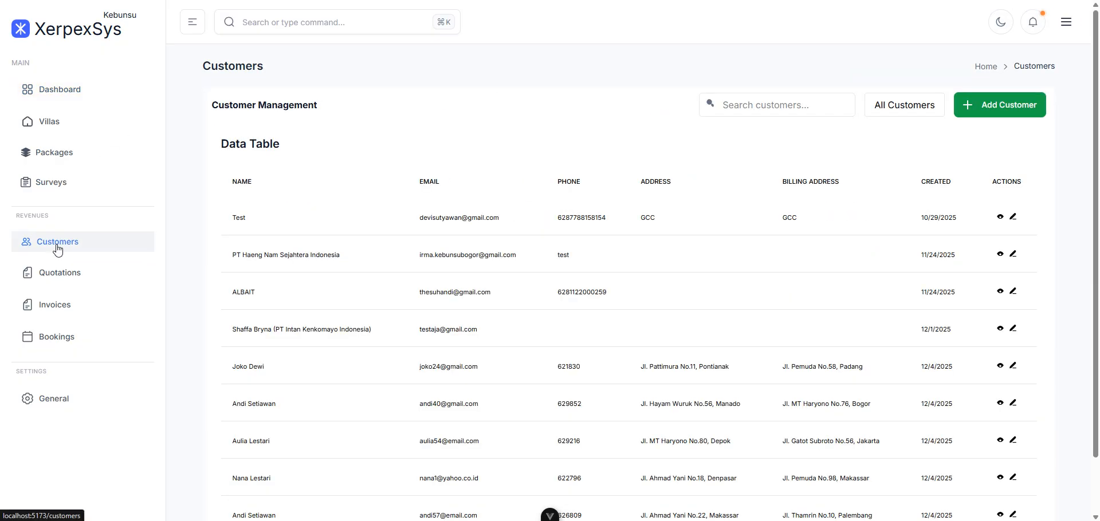
{"action": "scroll", "coordinate": [668, 292], "scroll_direction": "down", "scroll_amount": 1}
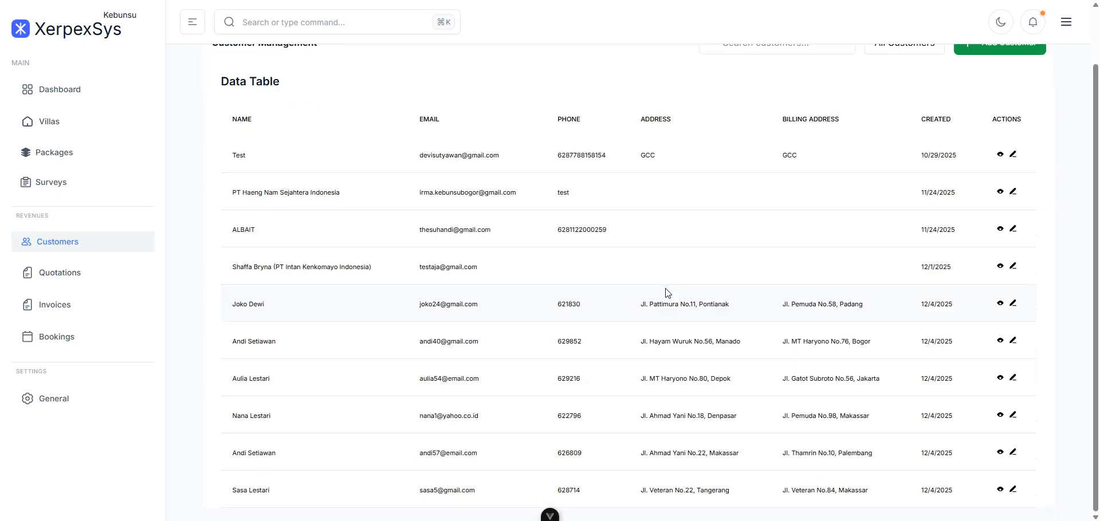
{"action": "scroll", "coordinate": [667, 293], "scroll_direction": "up", "scroll_amount": 1}
{"action": "scroll", "coordinate": [667, 292], "scroll_direction": "down", "scroll_amount": 1}
{"action": "scroll", "coordinate": [667, 293], "scroll_direction": "up", "scroll_amount": 1}
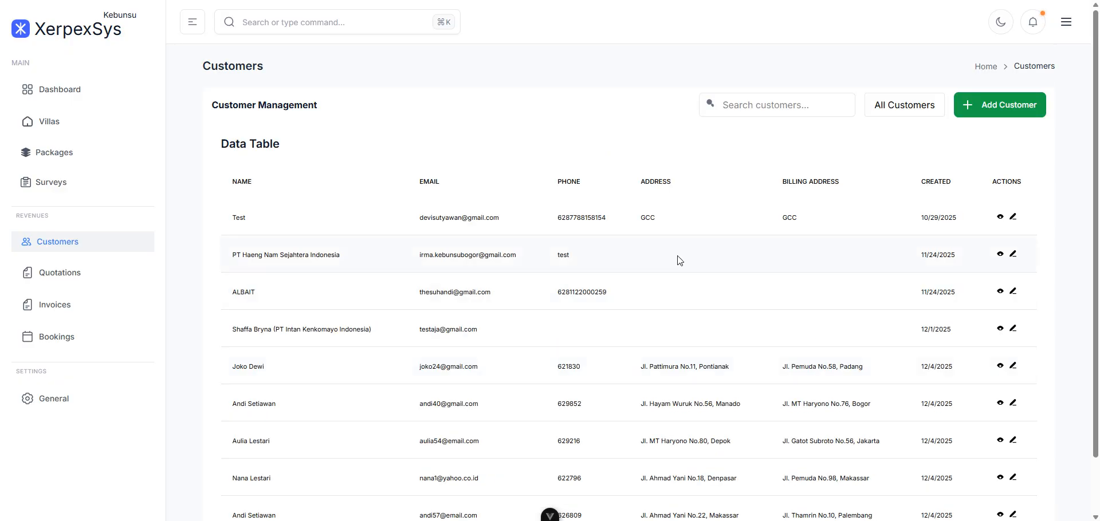
{"action": "scroll", "coordinate": [580, 266], "scroll_direction": "down", "scroll_amount": 1}
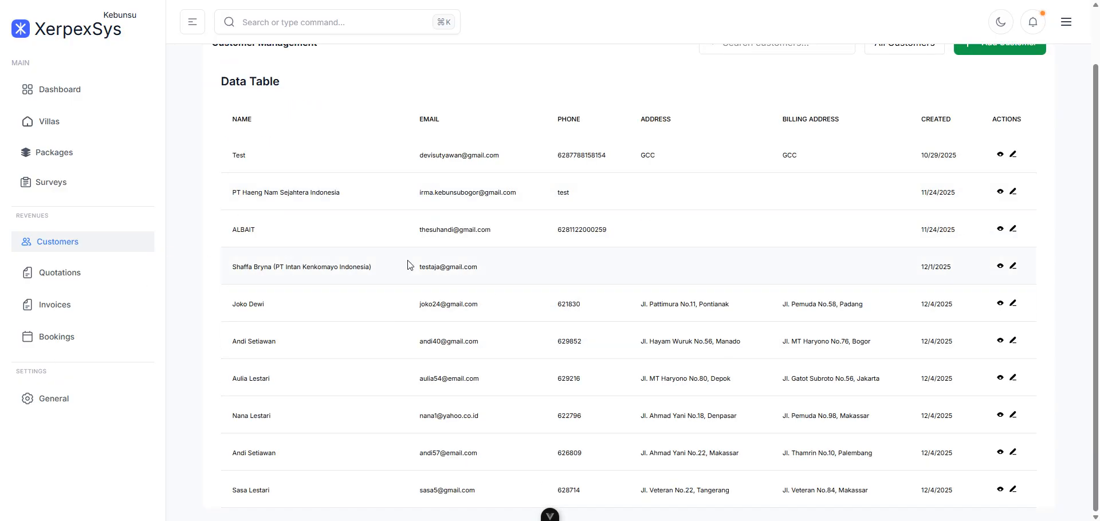
{"action": "scroll", "coordinate": [407, 263], "scroll_direction": "up", "scroll_amount": 1}
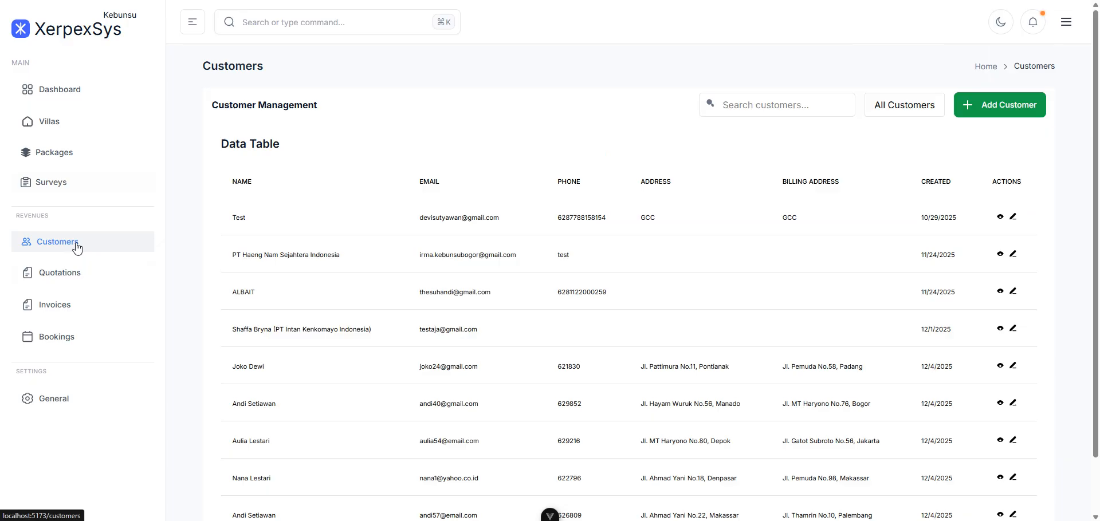
{"action": "left_click", "coordinate": [61, 279]}
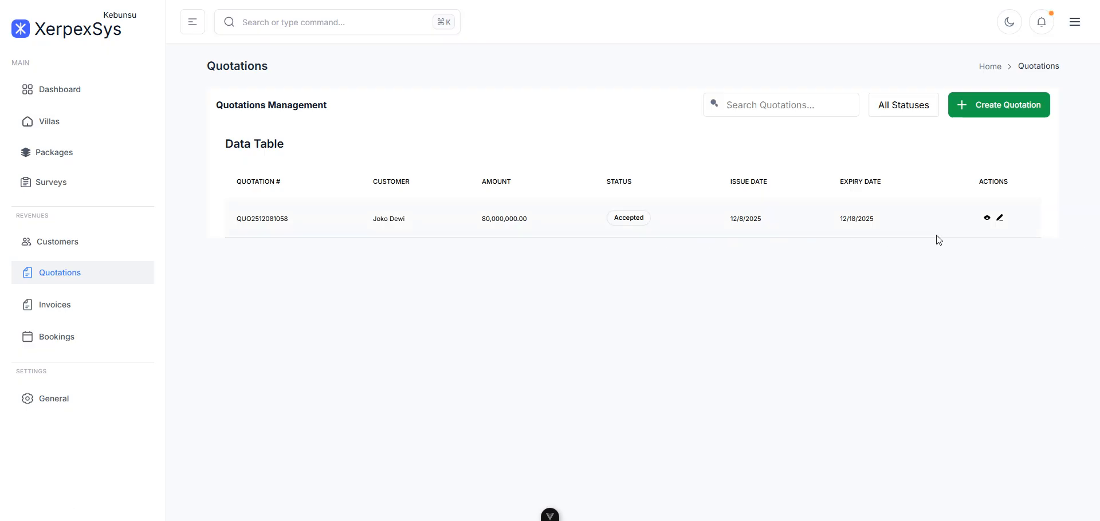
- Start a new quotation and choose its customer and Sales In Charge
{"action": "left_click", "coordinate": [972, 116]}
{"action": "left_click", "coordinate": [318, 168]}
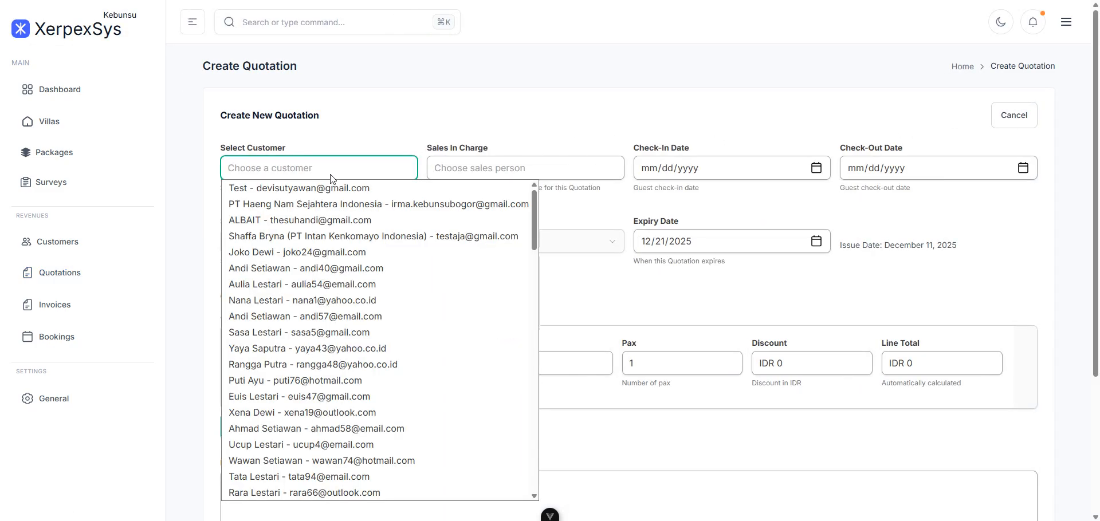
{"action": "scroll", "coordinate": [325, 250], "scroll_direction": "down", "scroll_amount": 15}
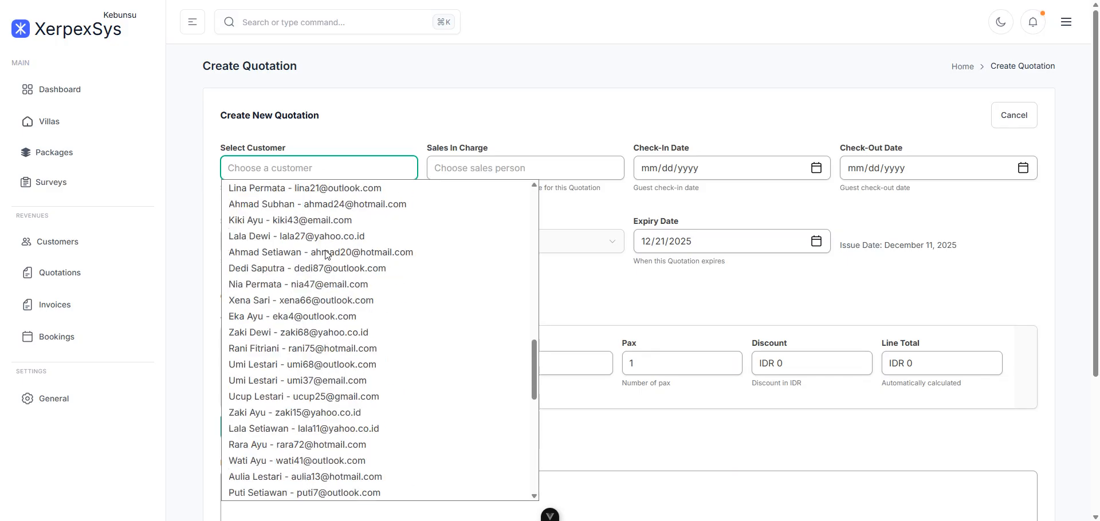
{"action": "scroll", "coordinate": [325, 251], "scroll_direction": "up", "scroll_amount": 15}
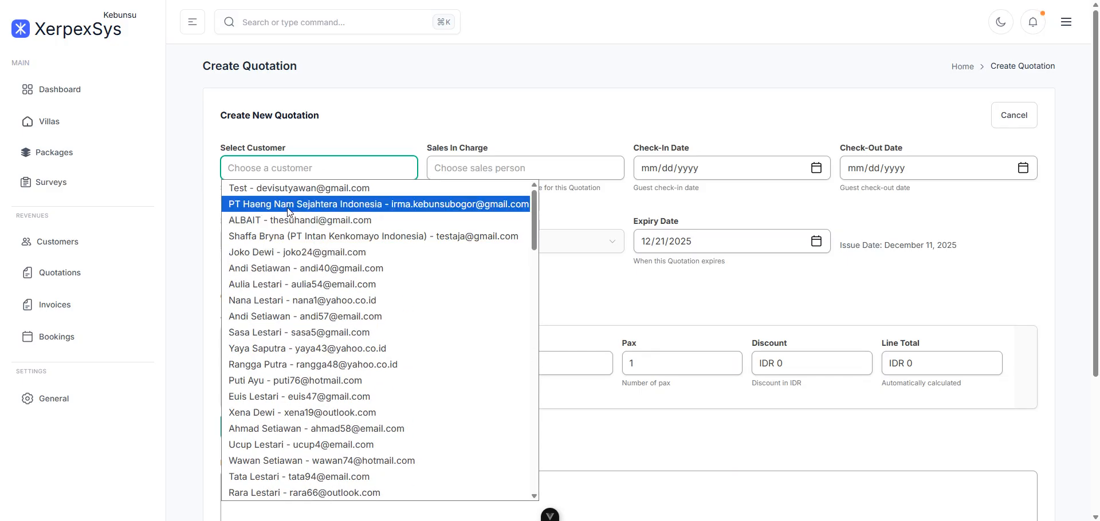
{"action": "left_click", "coordinate": [284, 235]}
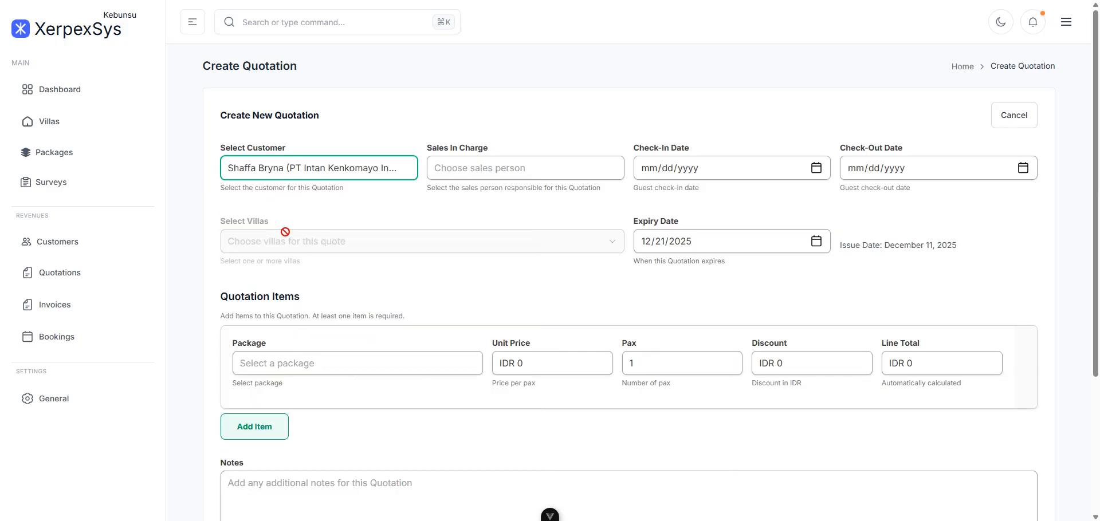
{"action": "left_click", "coordinate": [541, 170]}
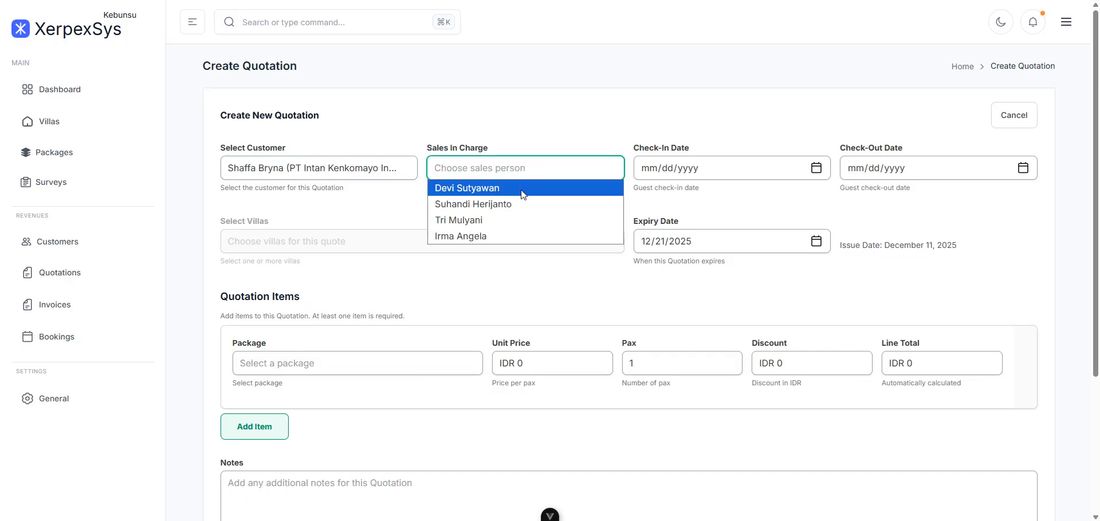
{"action": "left_click", "coordinate": [523, 192]}
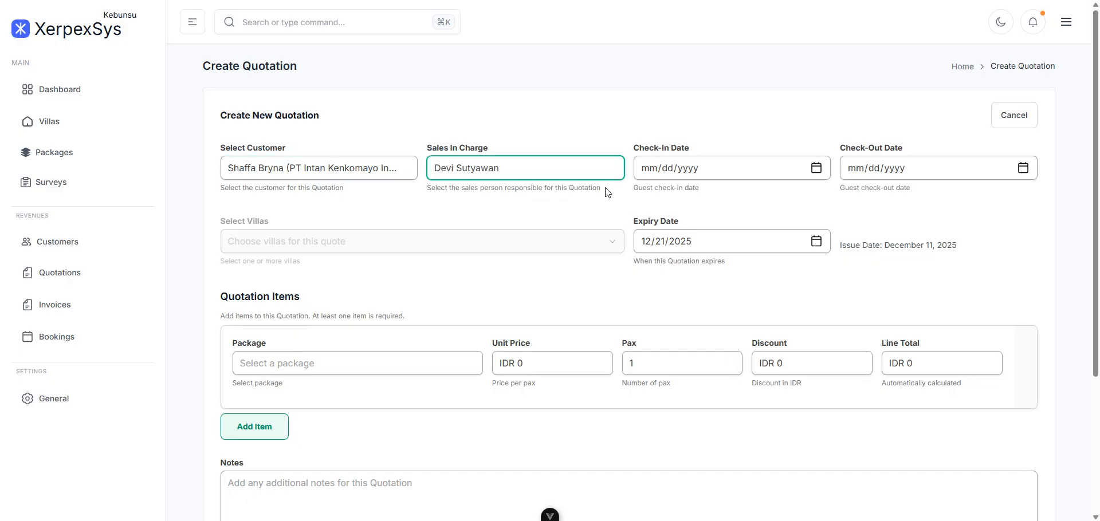
- Set check-in to 12/29/2025 and check-out to 12/31/2025
{"action": "left_click", "coordinate": [816, 174]}
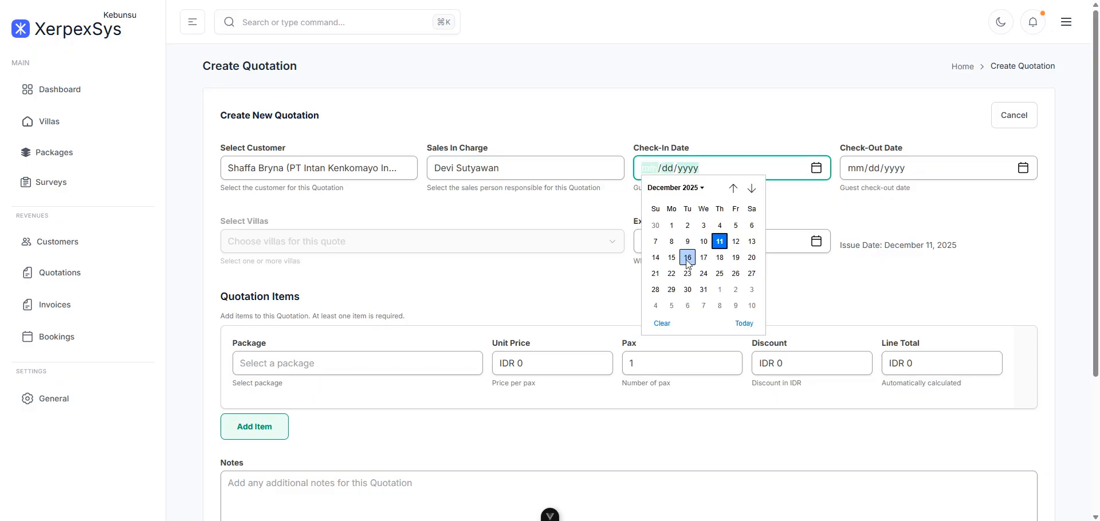
{"action": "left_click", "coordinate": [673, 294]}
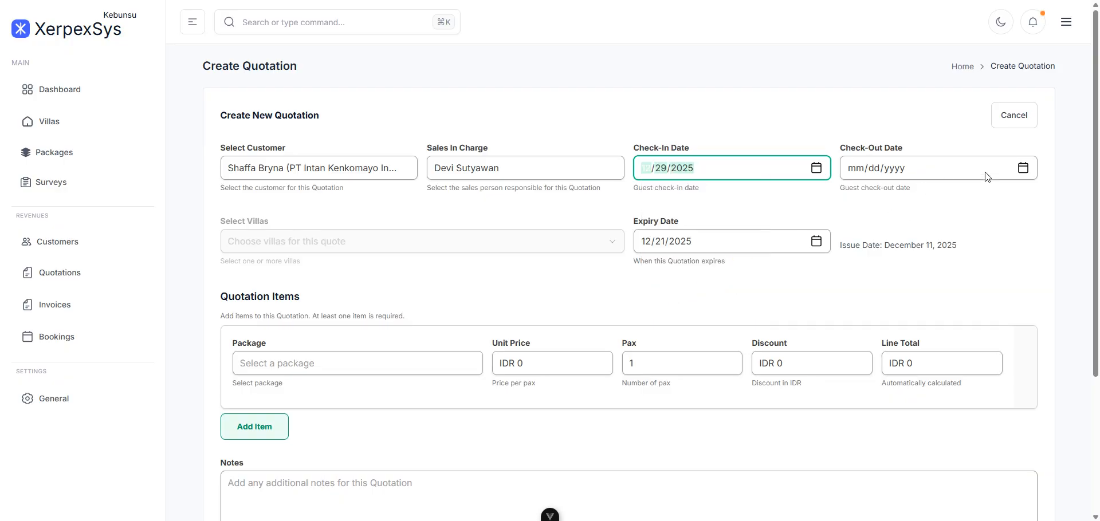
{"action": "left_click", "coordinate": [1023, 169]}
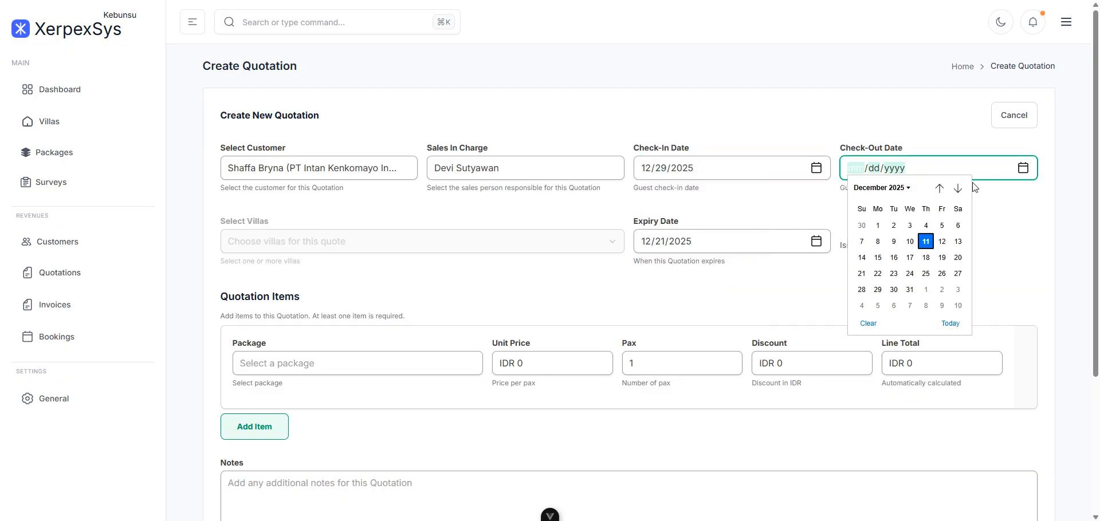
{"action": "left_click", "coordinate": [910, 290]}
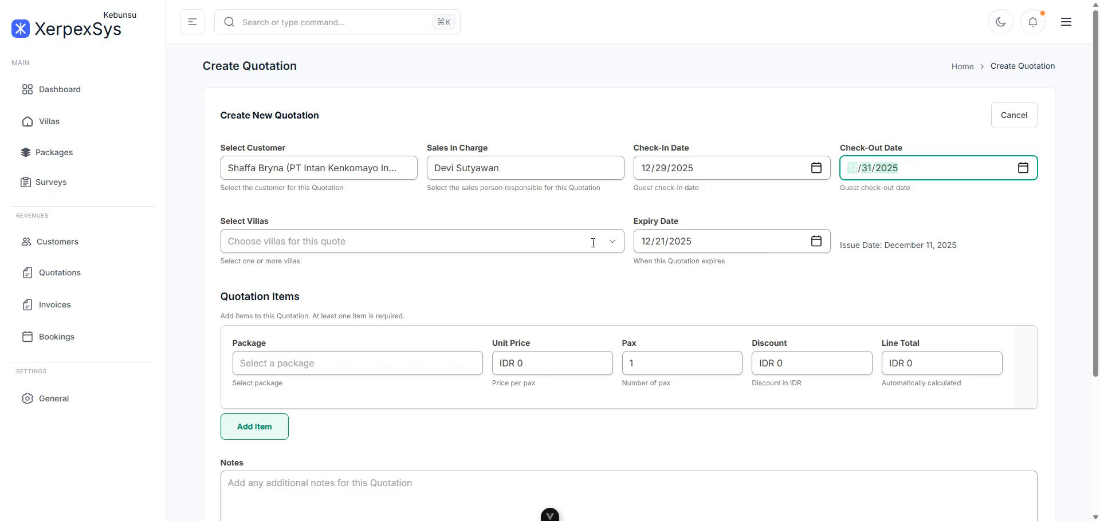
{"action": "left_click", "coordinate": [616, 250]}
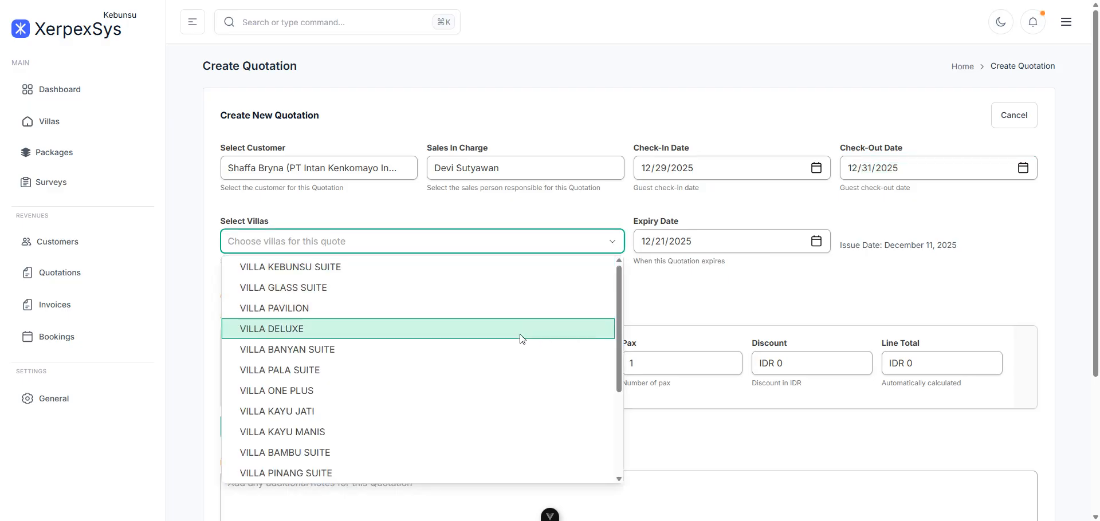
- Select VILLA GLASS SUITE and VILLA PAVILION as the quotation's villas
{"action": "scroll", "coordinate": [520, 335], "scroll_direction": "down", "scroll_amount": 3}
{"action": "scroll", "coordinate": [518, 337], "scroll_direction": "down", "scroll_amount": 2}
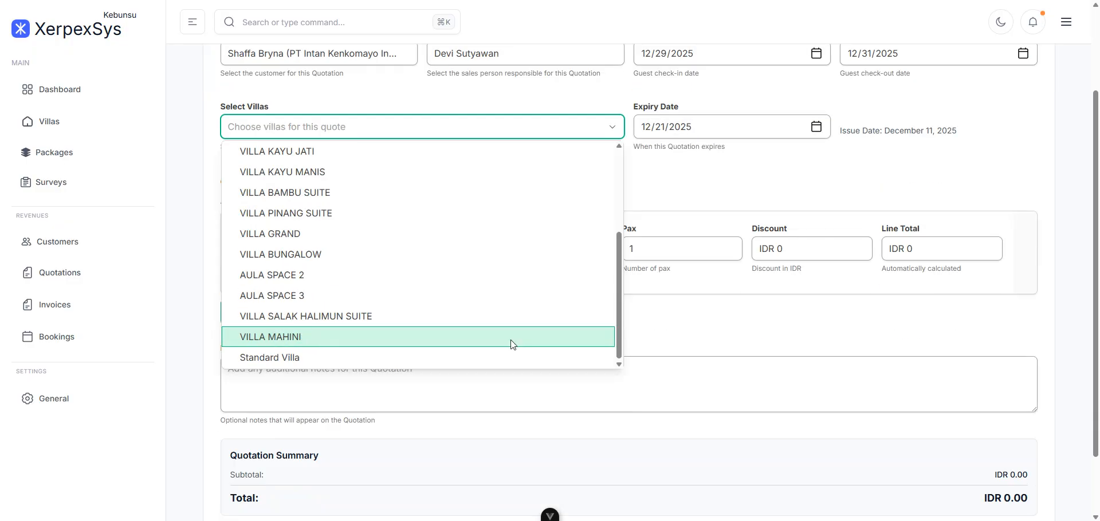
{"action": "scroll", "coordinate": [510, 341], "scroll_direction": "up", "scroll_amount": 3}
{"action": "scroll", "coordinate": [581, 252], "scroll_direction": "up", "scroll_amount": 2}
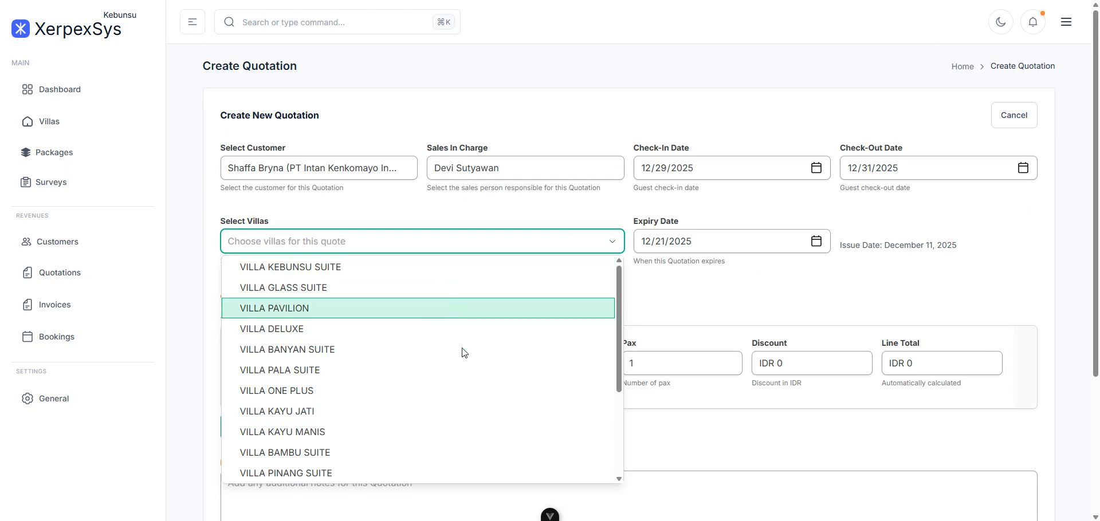
{"action": "scroll", "coordinate": [491, 317], "scroll_direction": "down", "scroll_amount": 3}
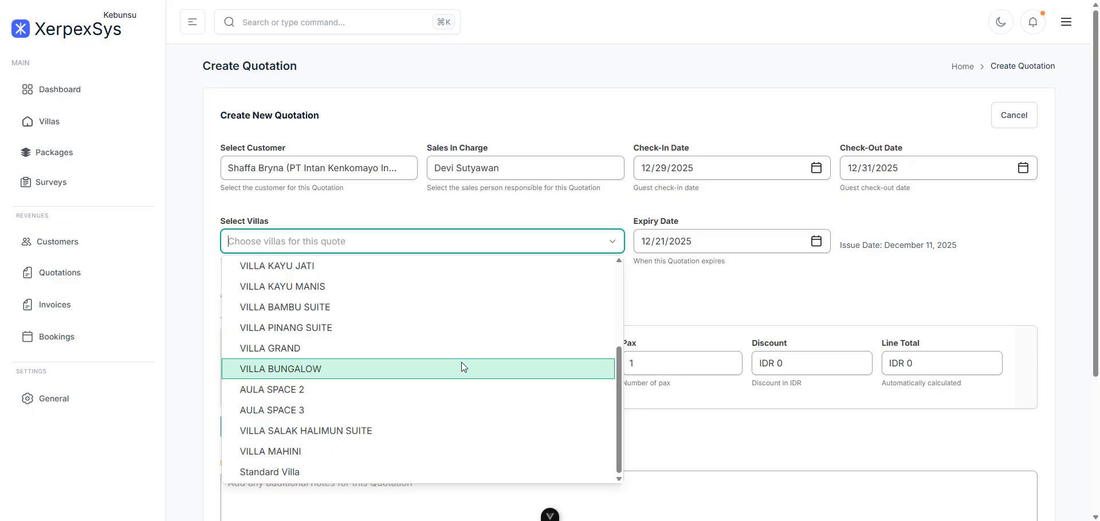
{"action": "scroll", "coordinate": [476, 354], "scroll_direction": "down", "scroll_amount": 1}
{"action": "scroll", "coordinate": [476, 354], "scroll_direction": "up", "scroll_amount": 1}
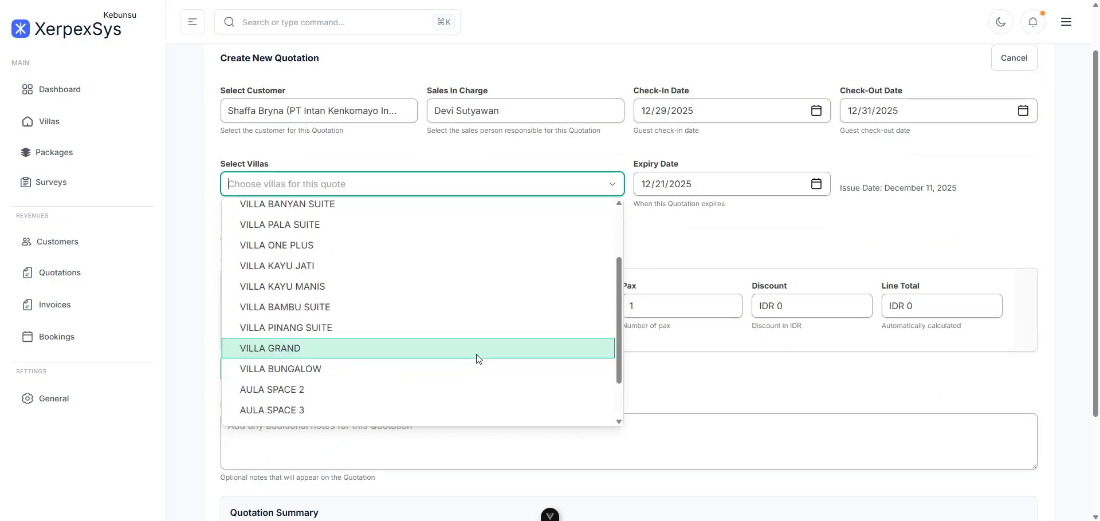
{"action": "scroll", "coordinate": [479, 359], "scroll_direction": "down", "scroll_amount": 1}
{"action": "scroll", "coordinate": [478, 359], "scroll_direction": "up", "scroll_amount": 2}
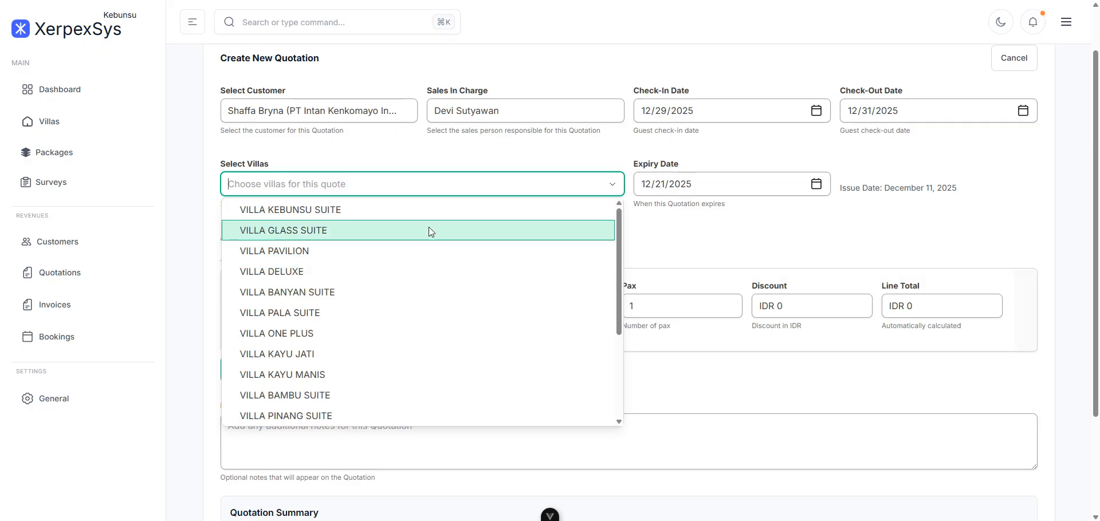
{"action": "left_click", "coordinate": [428, 227]}
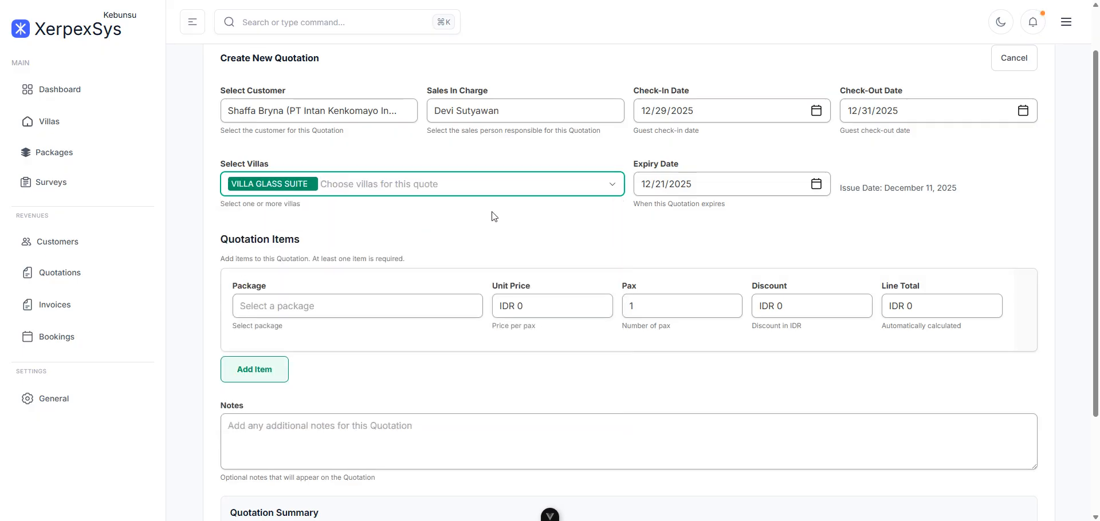
{"action": "left_click", "coordinate": [612, 191]}
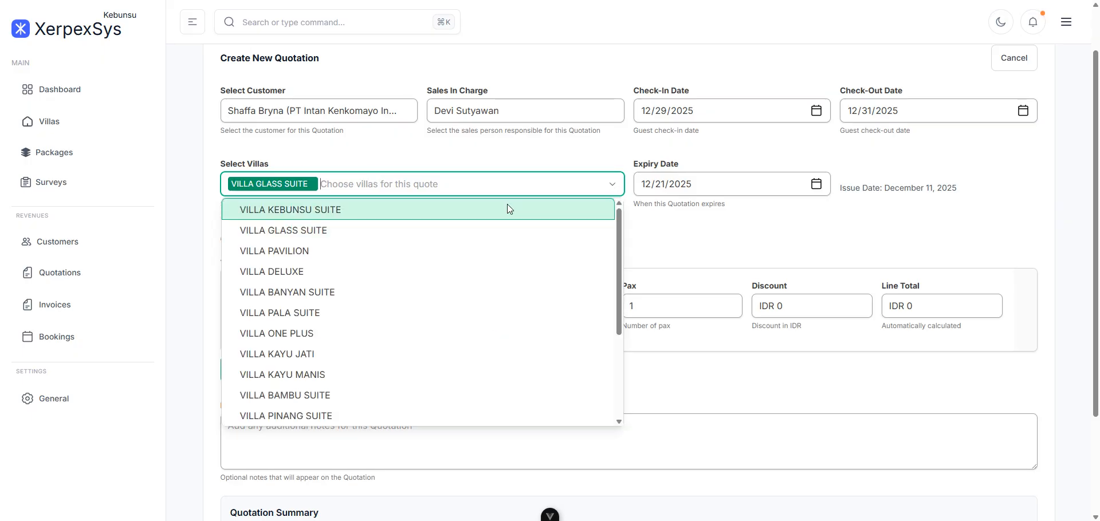
{"action": "left_click", "coordinate": [429, 249]}
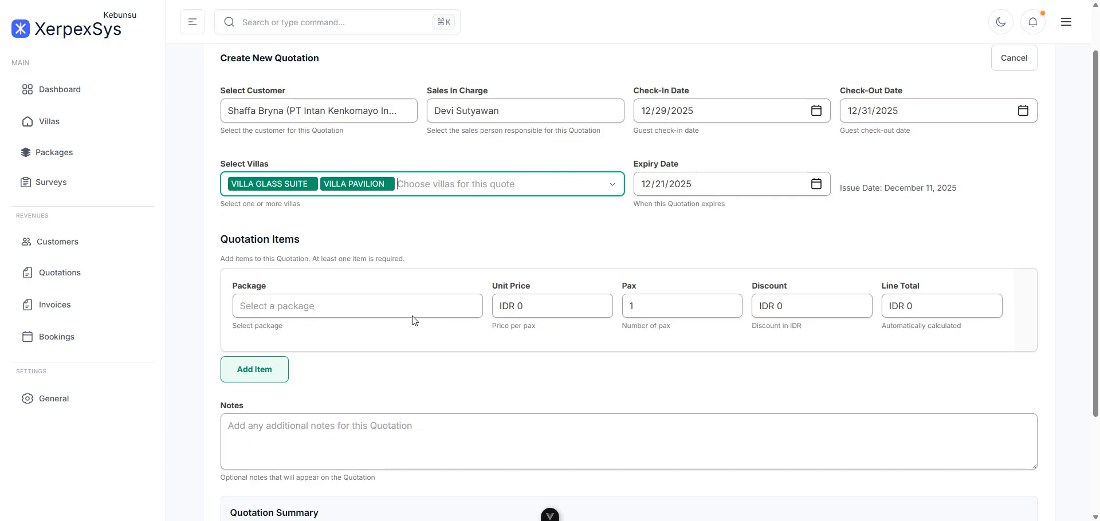
- Set the first item to PAKET SPESIAL KEBUNSU, 50 pax, discount 1000000
{"action": "left_click", "coordinate": [392, 310]}
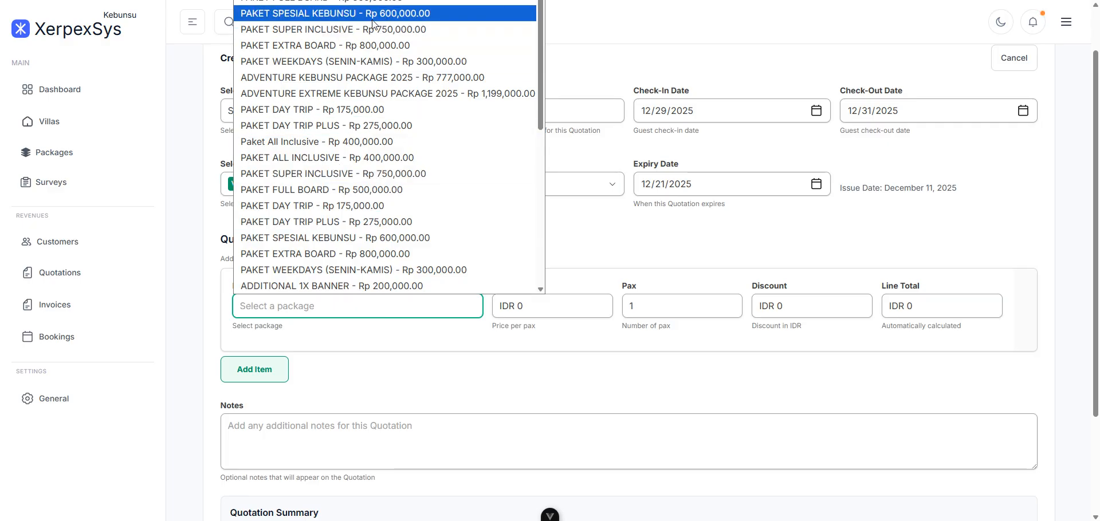
{"action": "left_click", "coordinate": [318, 13]}
{"action": "left_click_drag", "start_coordinate": [692, 305], "coordinate": [625, 291]}
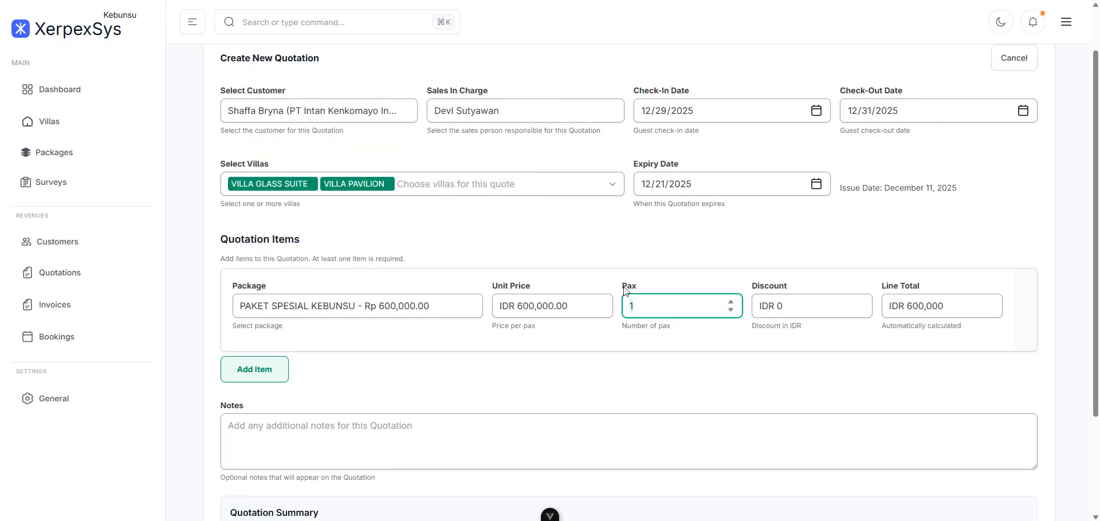
{"action": "type", "text": "50"}
{"action": "left_click", "coordinate": [822, 302]}
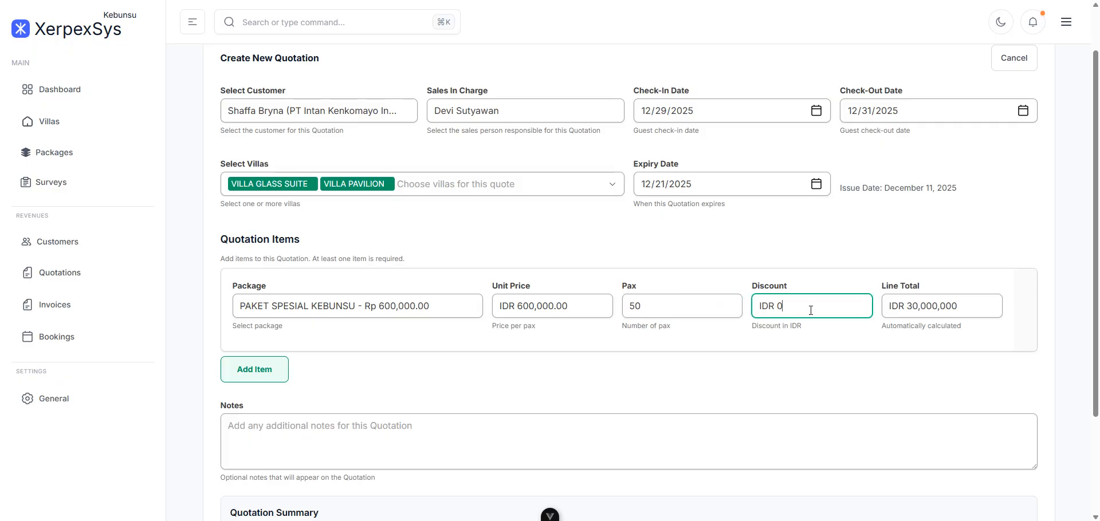
{"action": "left_click_drag", "start_coordinate": [782, 312], "coordinate": [773, 309]}
{"action": "left_click", "coordinate": [838, 308]}
{"action": "type", "text": "1000000"}
- Add a second item, PAKET DAY TRIP PLUS for 50 pax, totalling IDR 42,750,000
{"action": "left_click", "coordinate": [269, 373]}
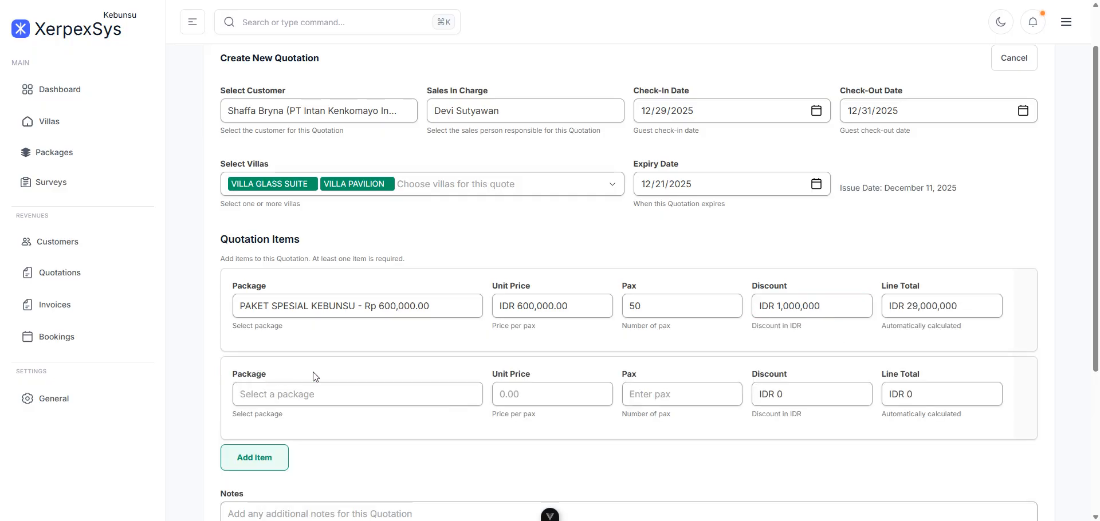
{"action": "left_click", "coordinate": [398, 401]}
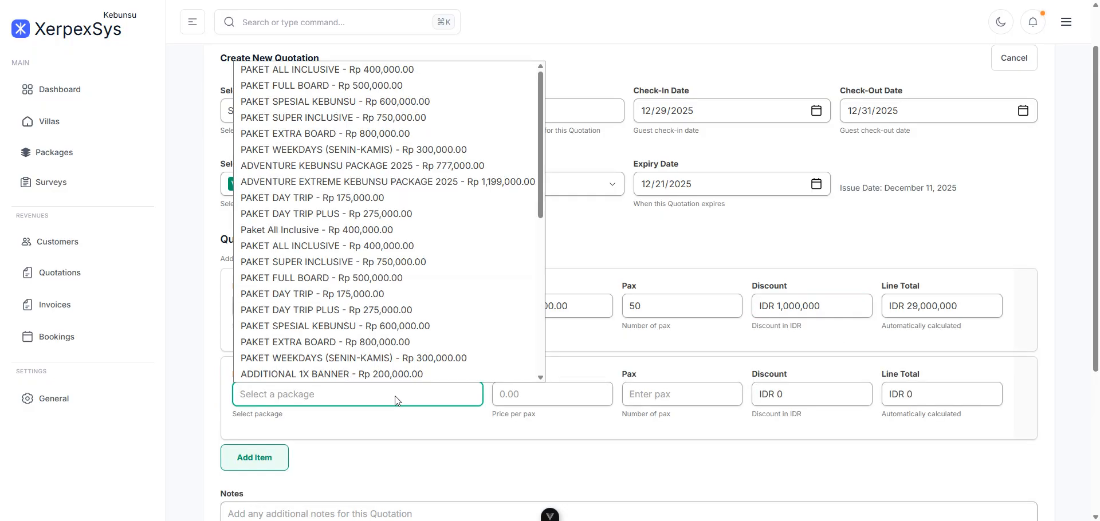
{"action": "left_click", "coordinate": [355, 314]}
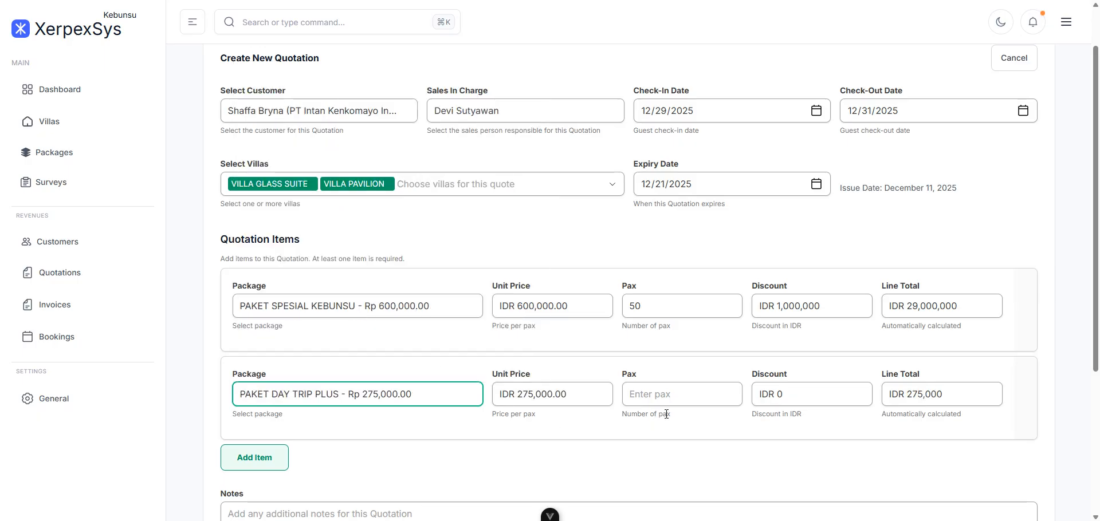
{"action": "left_click", "coordinate": [685, 394]}
{"action": "type", "text": "50"}
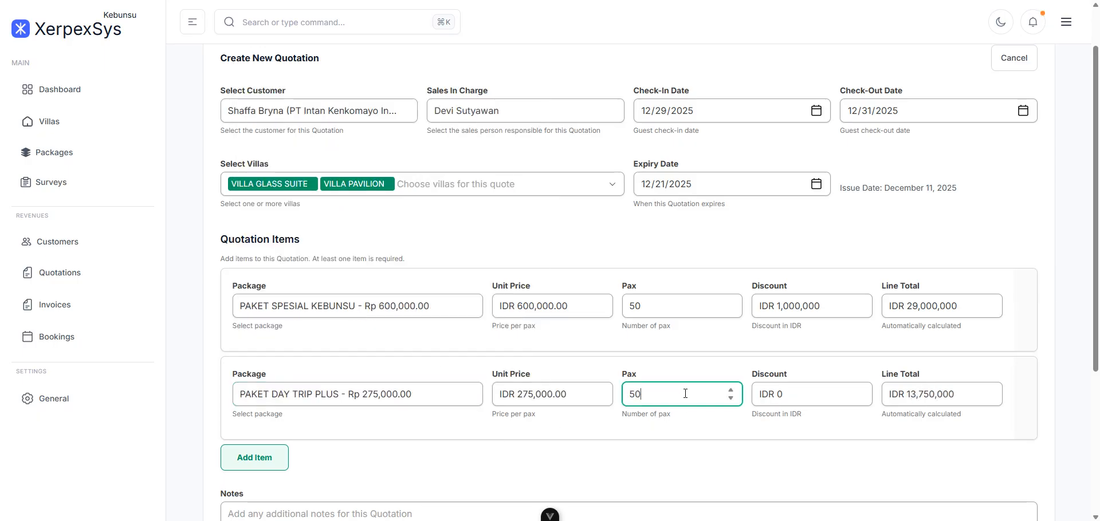
{"action": "left_click", "coordinate": [797, 398]}
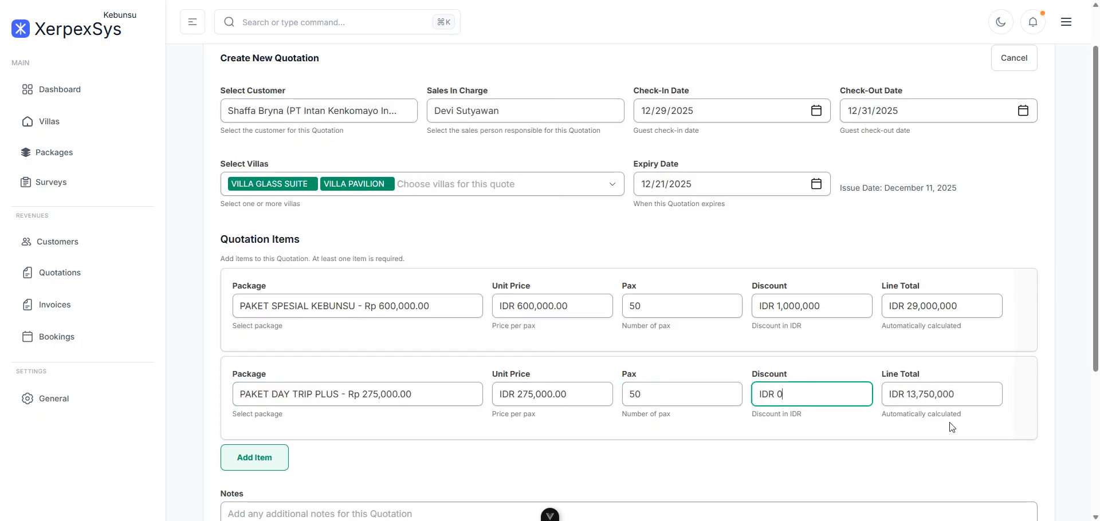
{"action": "left_click", "coordinate": [942, 472]}
{"action": "scroll", "coordinate": [685, 446], "scroll_direction": "down", "scroll_amount": 3}
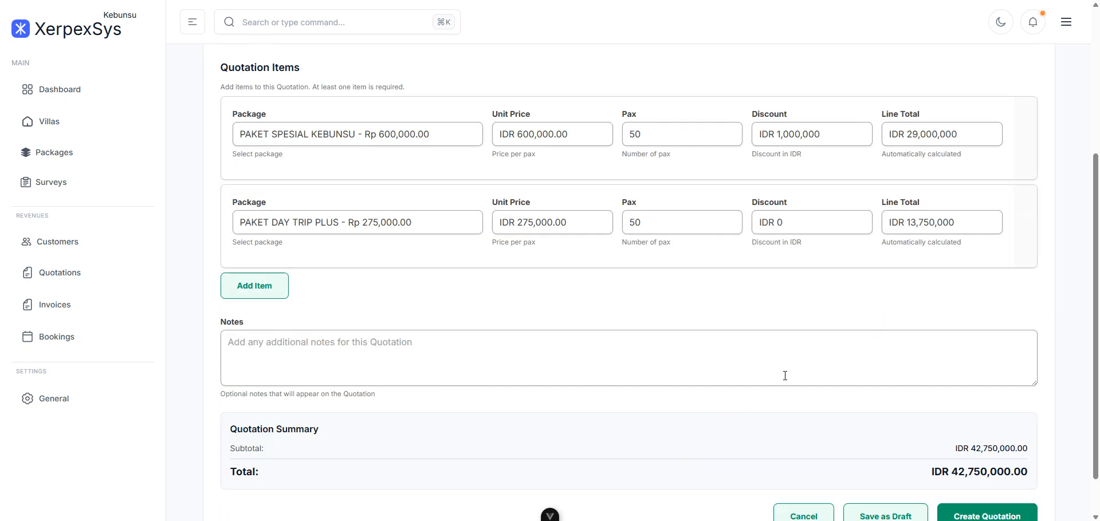
- Enter the notes 'Demo Flow Penjualan' and create the quotation
{"action": "left_click", "coordinate": [422, 371]}
{"action": "type", "text": "Demo Flow Pen"}
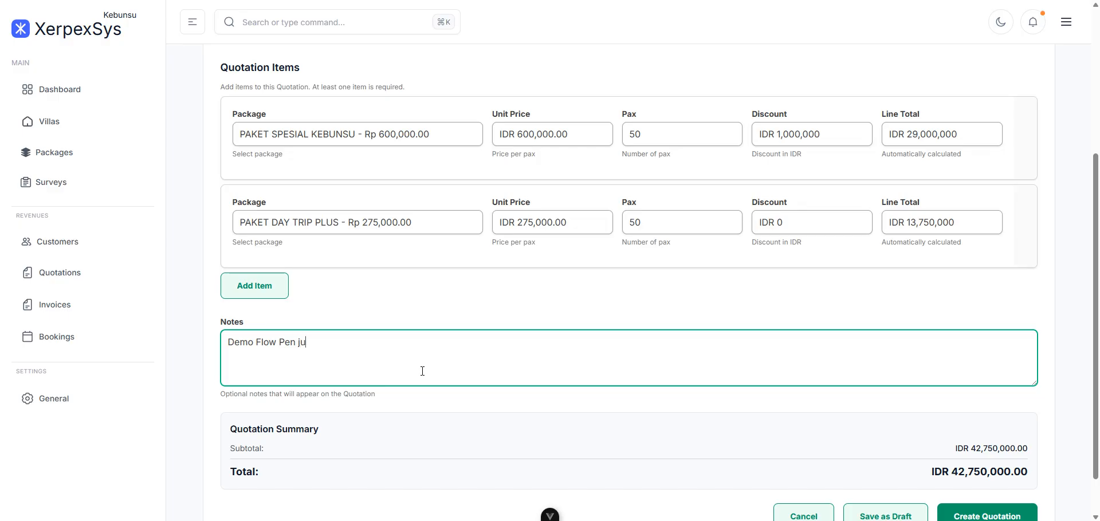
{"action": "type", "text": "jualan"}
{"action": "scroll", "coordinate": [682, 320], "scroll_direction": "down", "scroll_amount": 1}
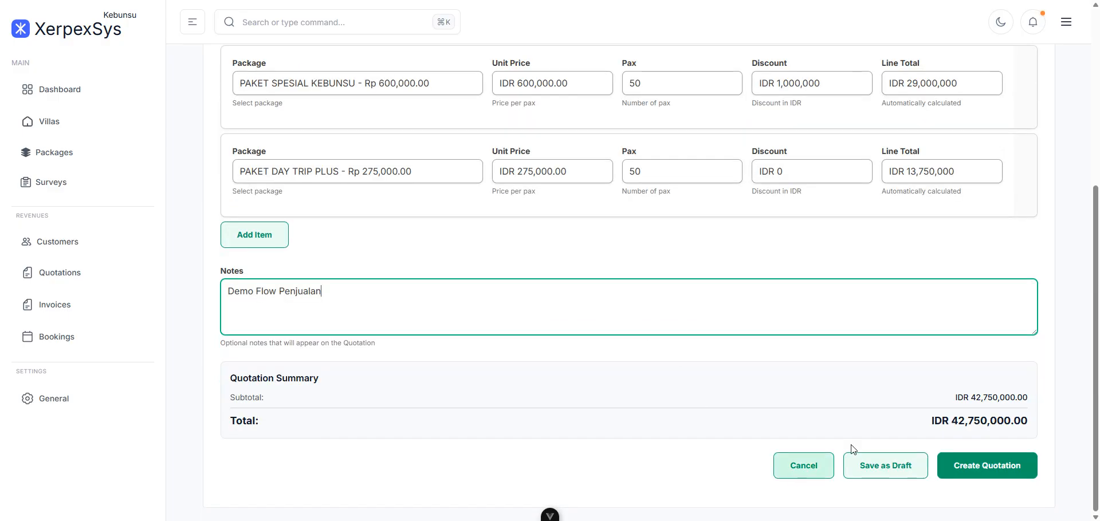
{"action": "left_click", "coordinate": [986, 473]}
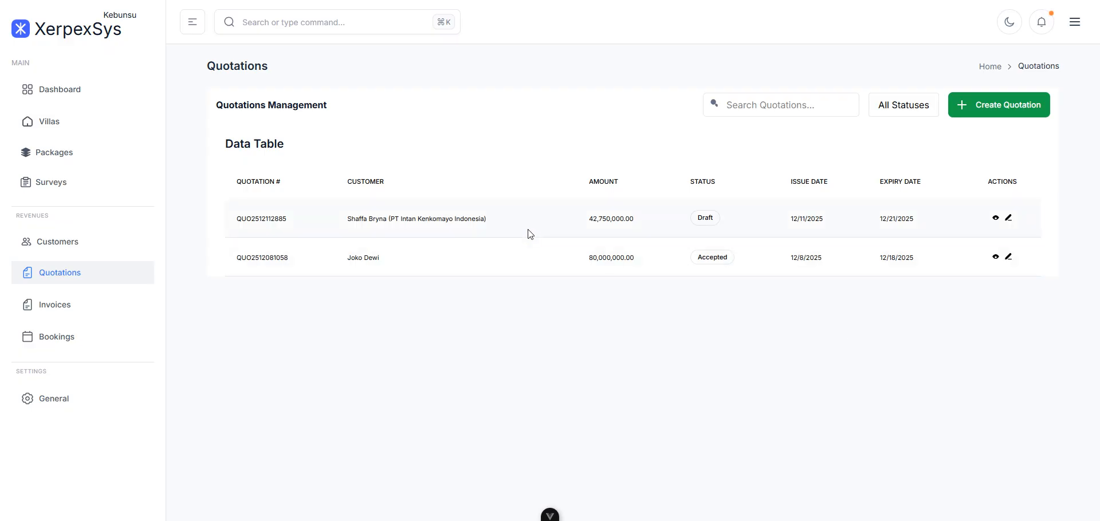
{"action": "left_click", "coordinate": [996, 218]}
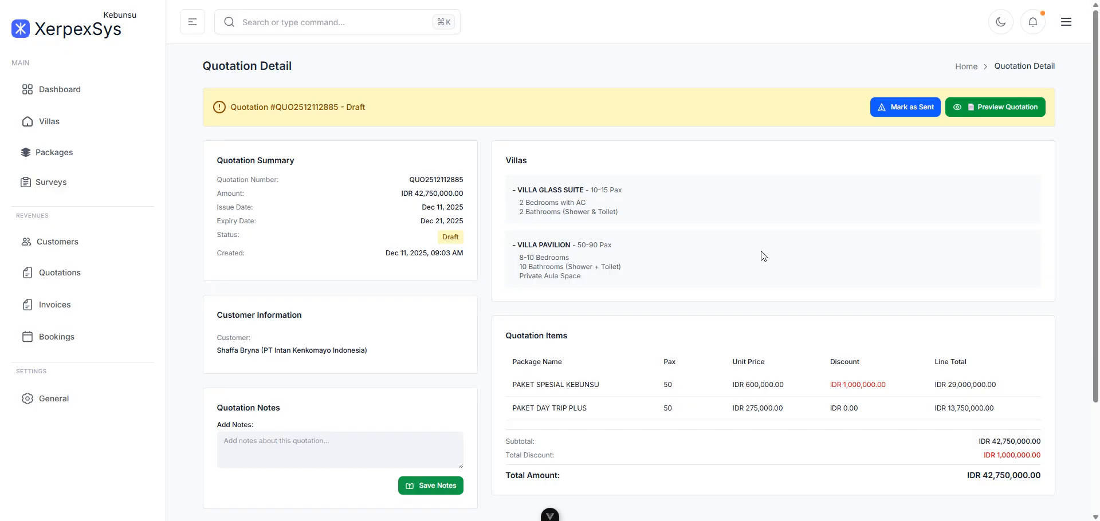
{"action": "scroll", "coordinate": [763, 256], "scroll_direction": "down", "scroll_amount": 3}
{"action": "scroll", "coordinate": [761, 251], "scroll_direction": "up", "scroll_amount": 3}
{"action": "scroll", "coordinate": [840, 238], "scroll_direction": "down", "scroll_amount": 3}
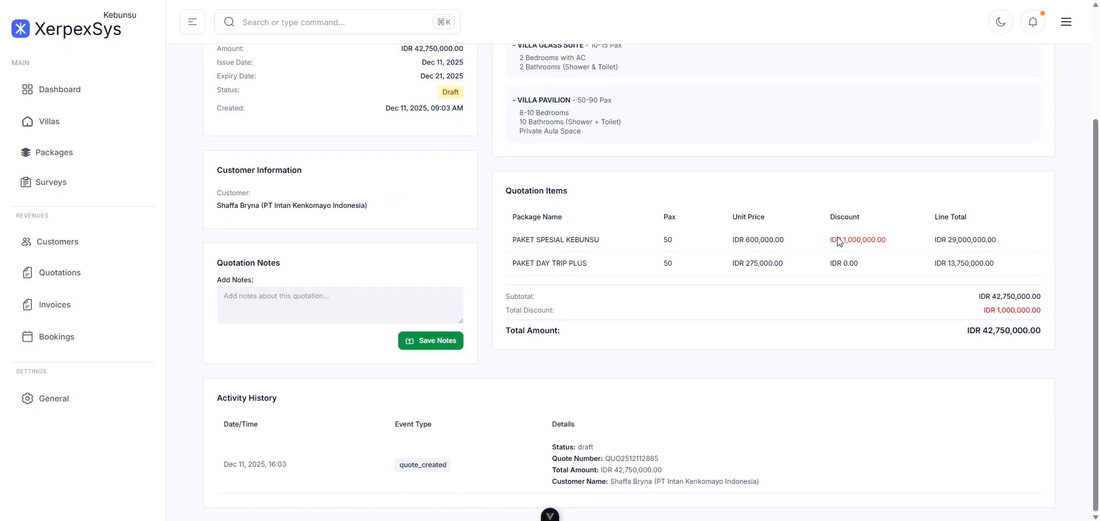
{"action": "scroll", "coordinate": [837, 240], "scroll_direction": "up", "scroll_amount": 3}
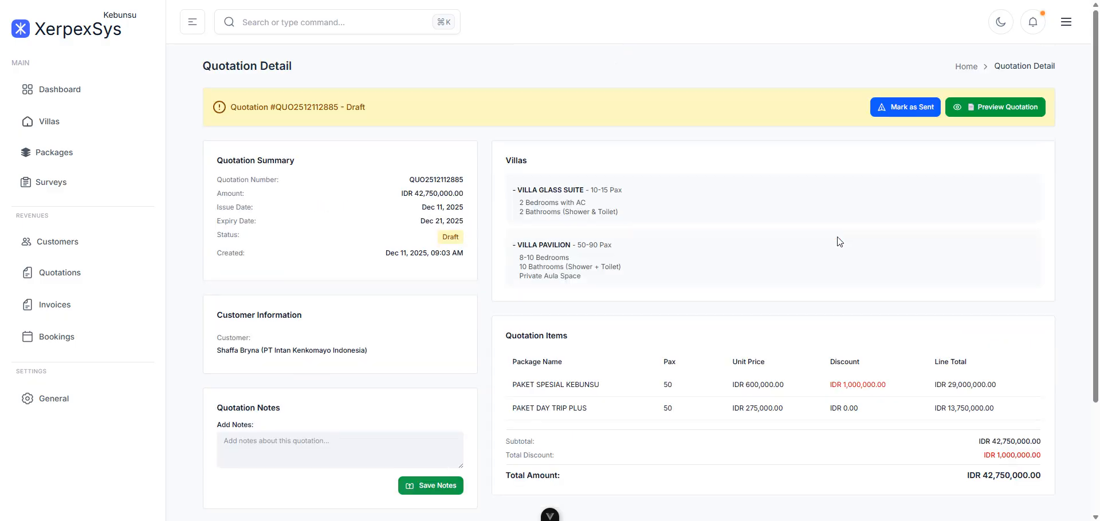
{"action": "left_click", "coordinate": [897, 113]}
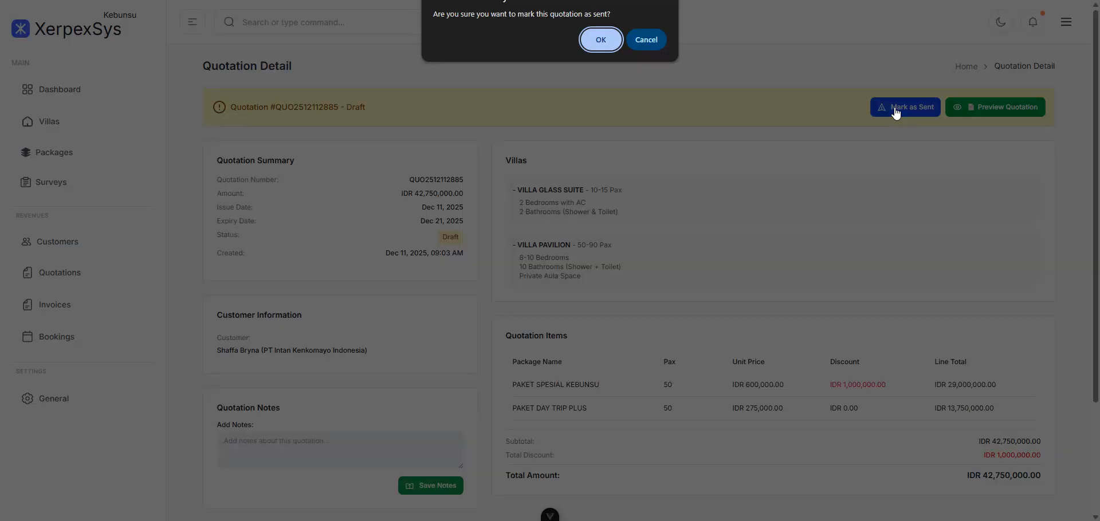
{"action": "left_click", "coordinate": [606, 43]}
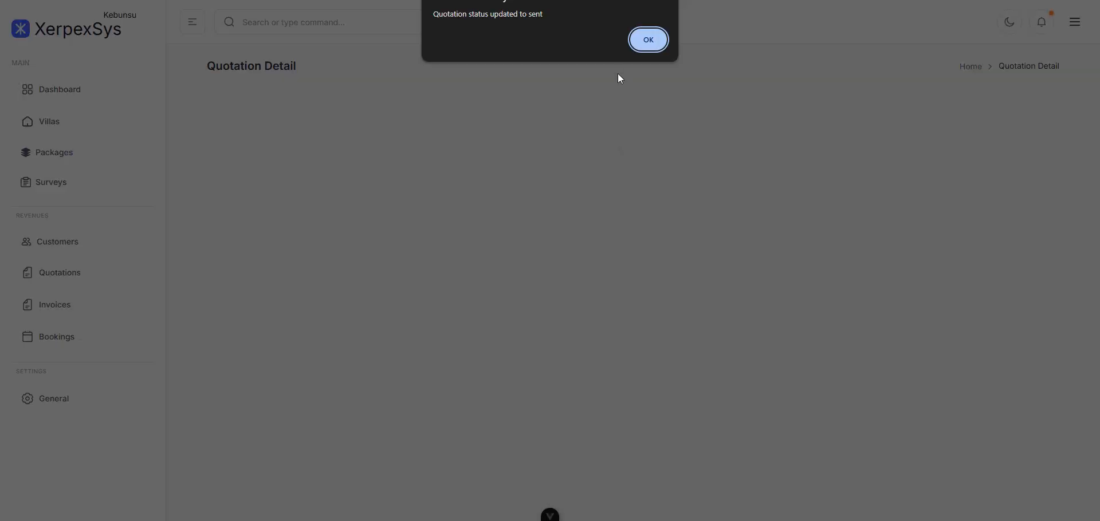
{"action": "left_click", "coordinate": [657, 43]}
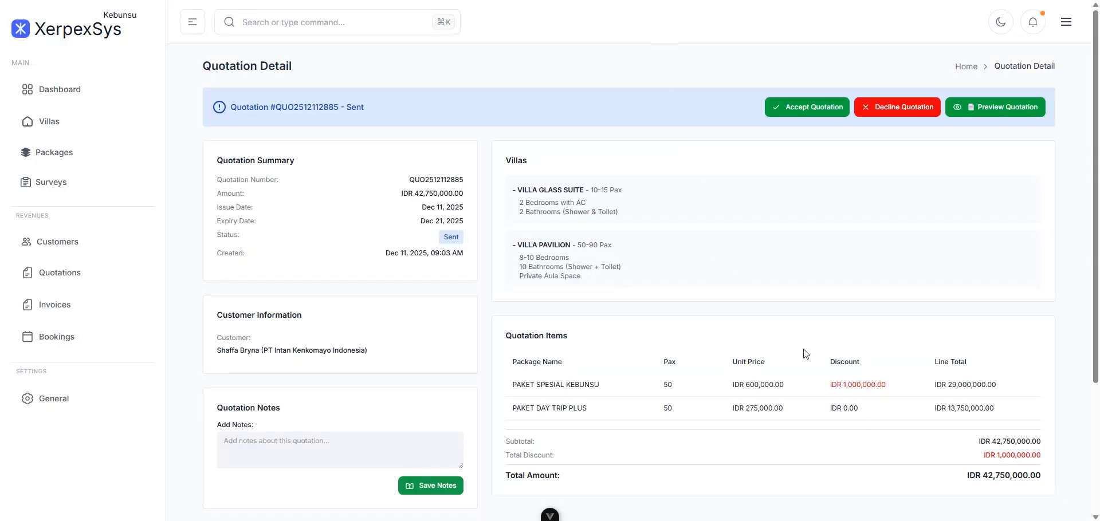
{"action": "scroll", "coordinate": [804, 351], "scroll_direction": "down", "scroll_amount": 3}
{"action": "scroll", "coordinate": [804, 352], "scroll_direction": "up", "scroll_amount": 3}
{"action": "left_click", "coordinate": [793, 113]}
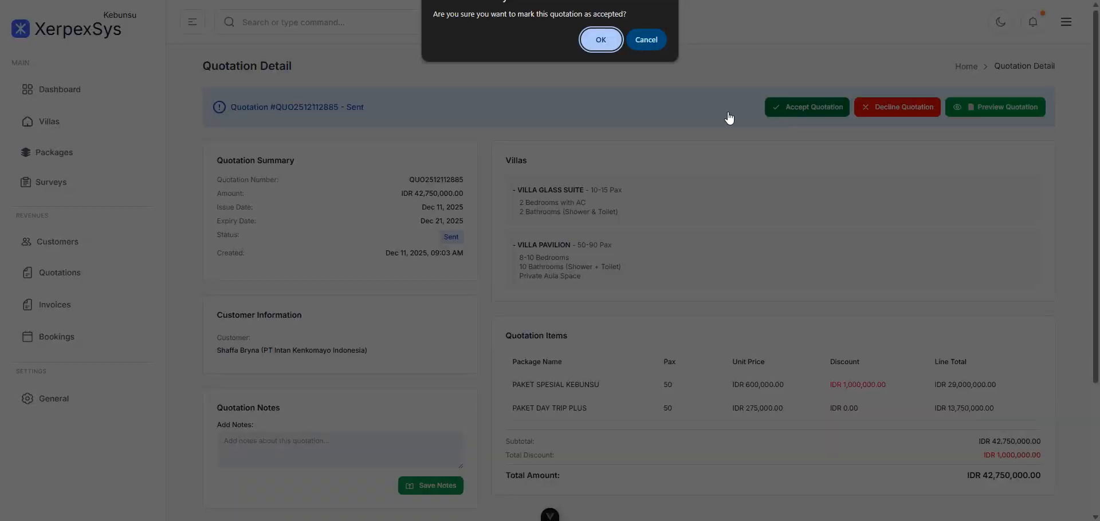
{"action": "left_click", "coordinate": [599, 37]}
{"action": "left_click", "coordinate": [650, 47]}
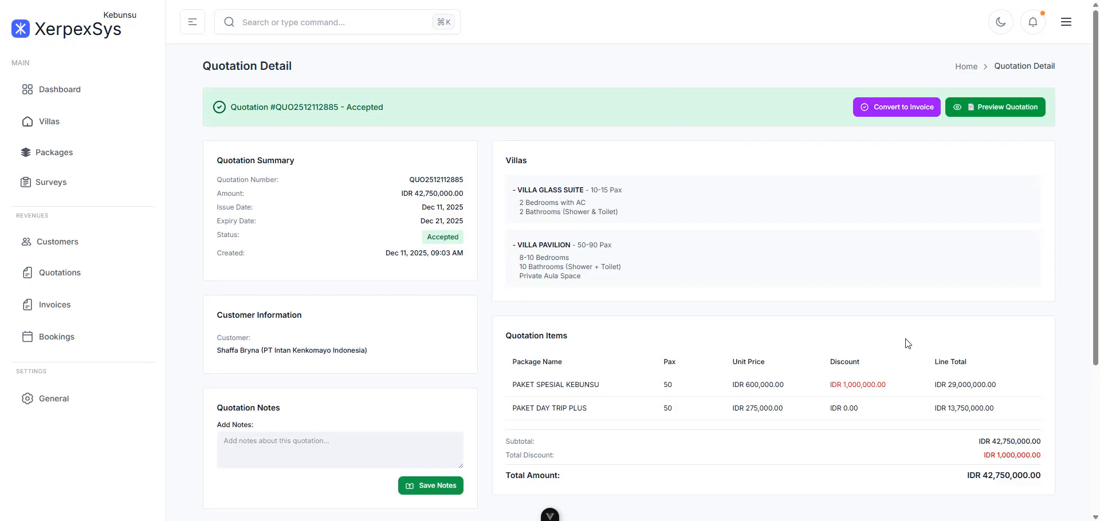
{"action": "scroll", "coordinate": [912, 342], "scroll_direction": "down", "scroll_amount": 4}
{"action": "scroll", "coordinate": [894, 361], "scroll_direction": "up", "scroll_amount": 3}
{"action": "scroll", "coordinate": [895, 361], "scroll_direction": "down", "scroll_amount": 3}
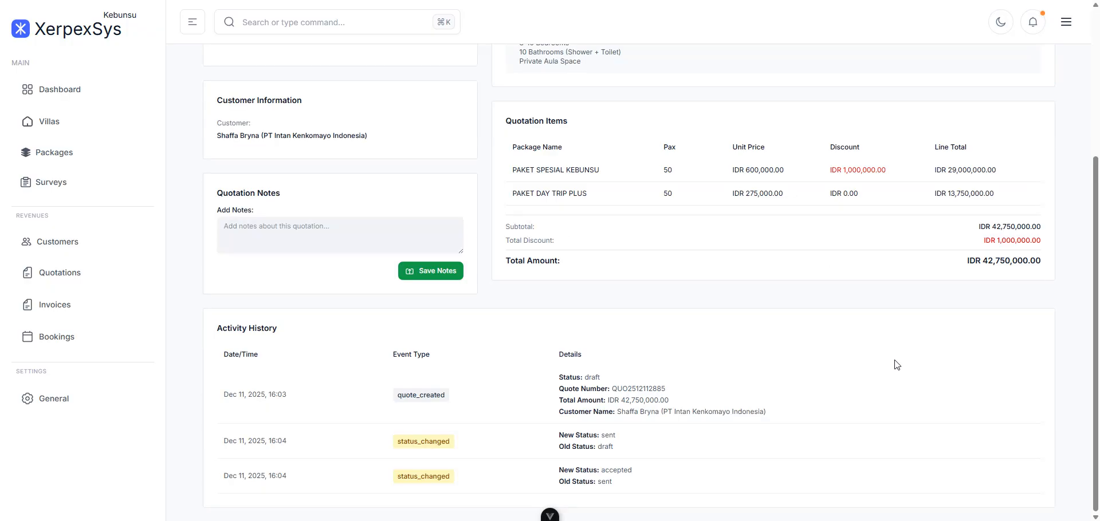
{"action": "scroll", "coordinate": [896, 364], "scroll_direction": "up", "scroll_amount": 3}
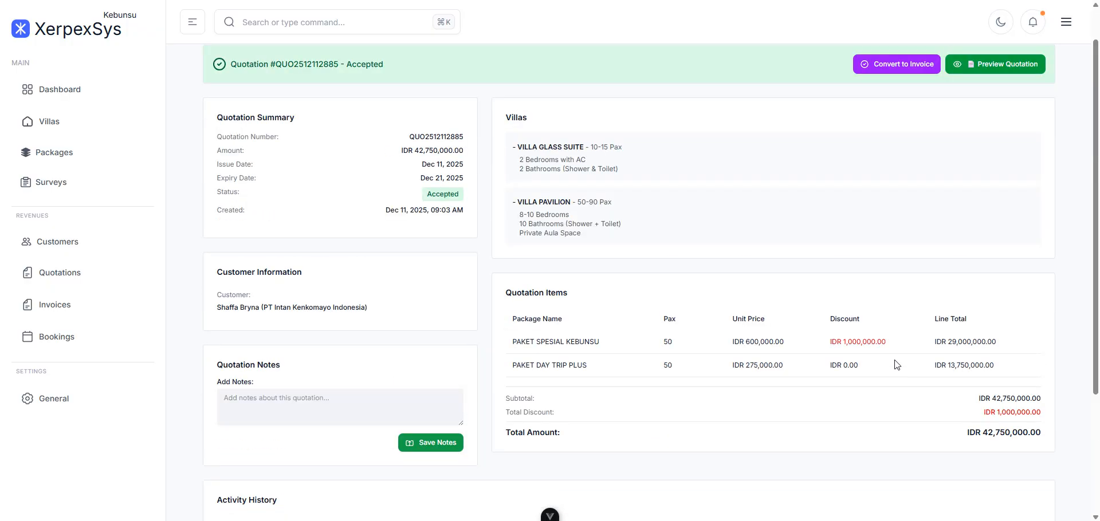
{"action": "scroll", "coordinate": [897, 364], "scroll_direction": "up", "scroll_amount": 1}
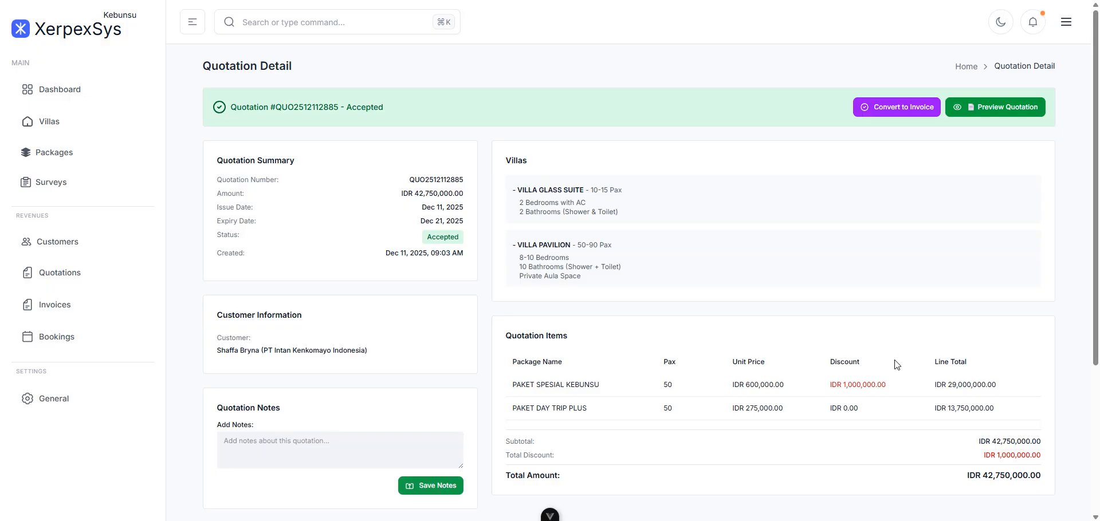
{"action": "scroll", "coordinate": [896, 364], "scroll_direction": "down", "scroll_amount": 3}
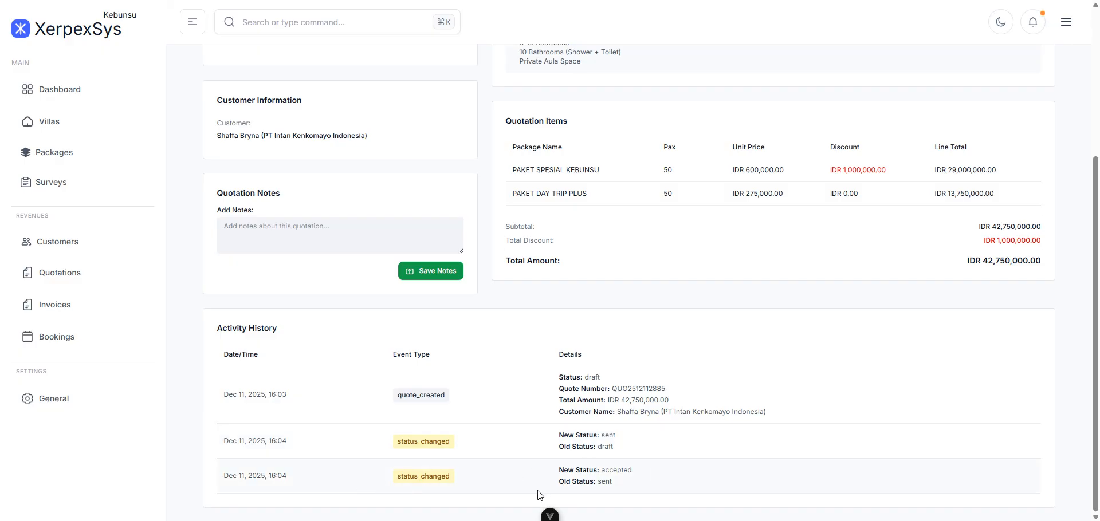
{"action": "scroll", "coordinate": [850, 468], "scroll_direction": "up", "scroll_amount": 4}
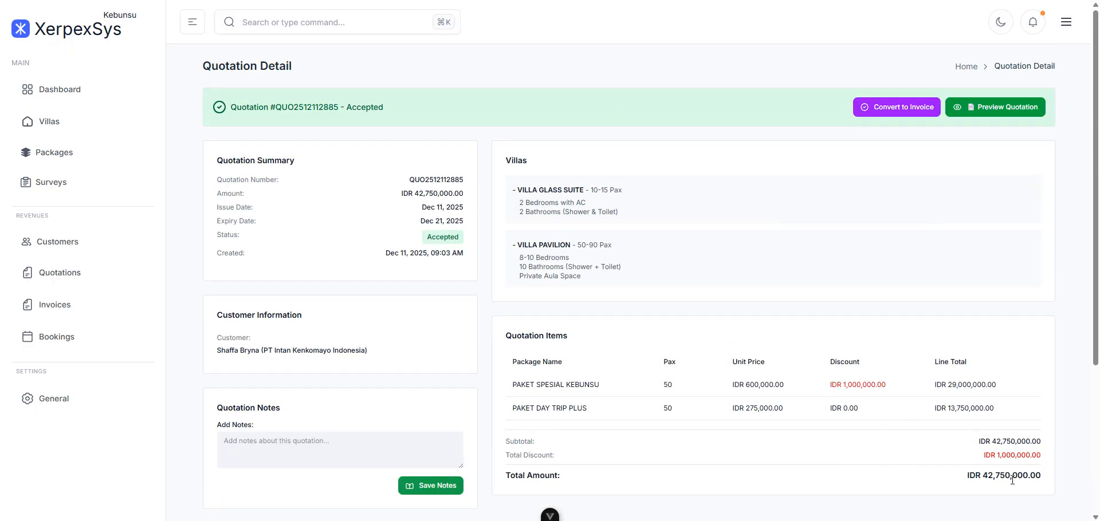
{"action": "left_click", "coordinate": [896, 114]}
{"action": "left_click", "coordinate": [597, 42]}
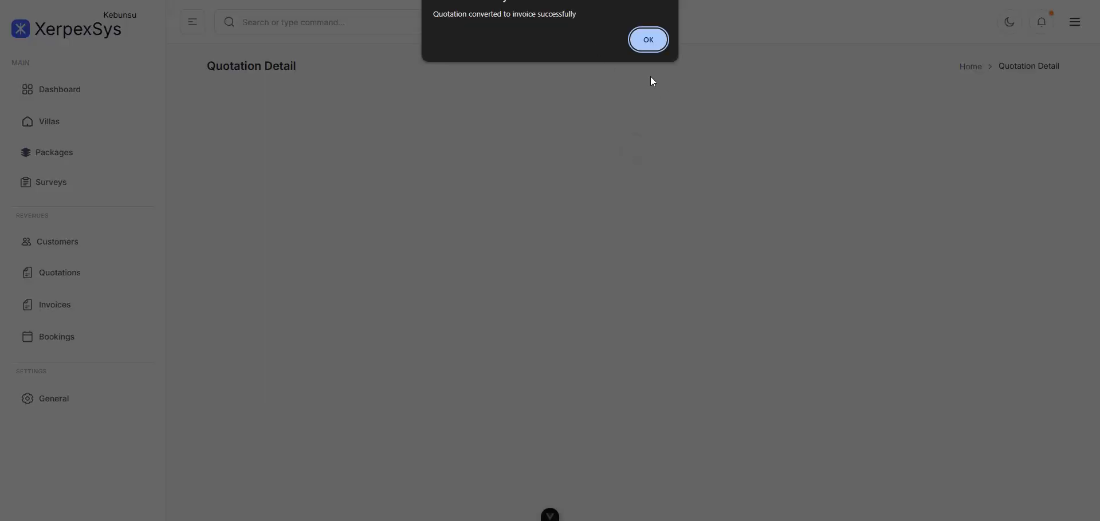
{"action": "left_click", "coordinate": [648, 39]}
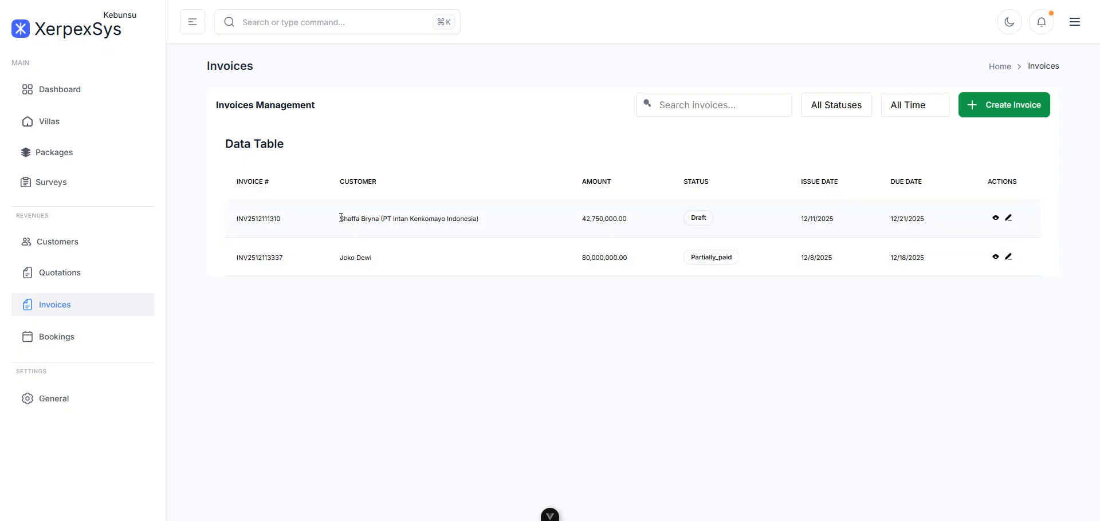
{"action": "left_click", "coordinate": [996, 219]}
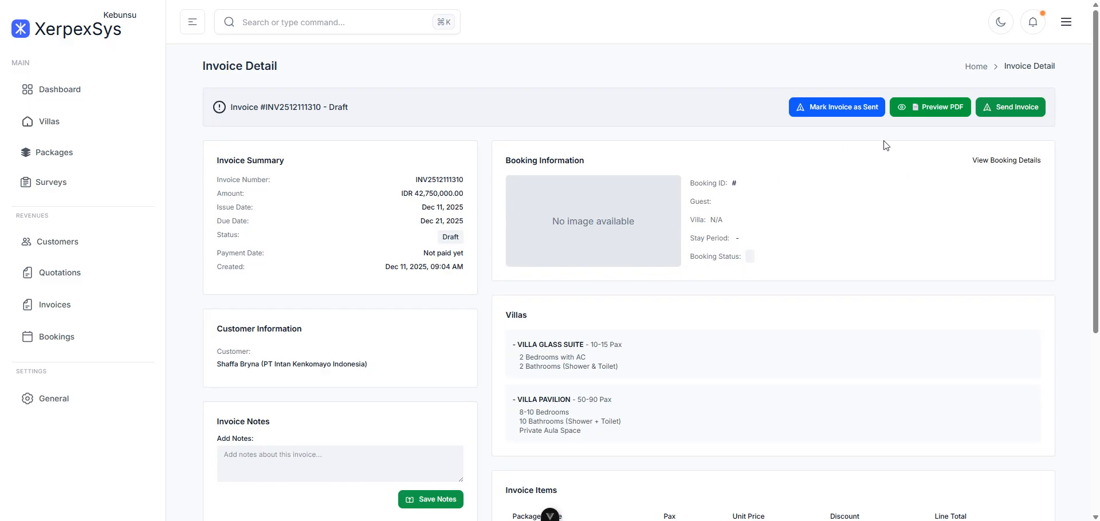
{"action": "left_click", "coordinate": [930, 119]}
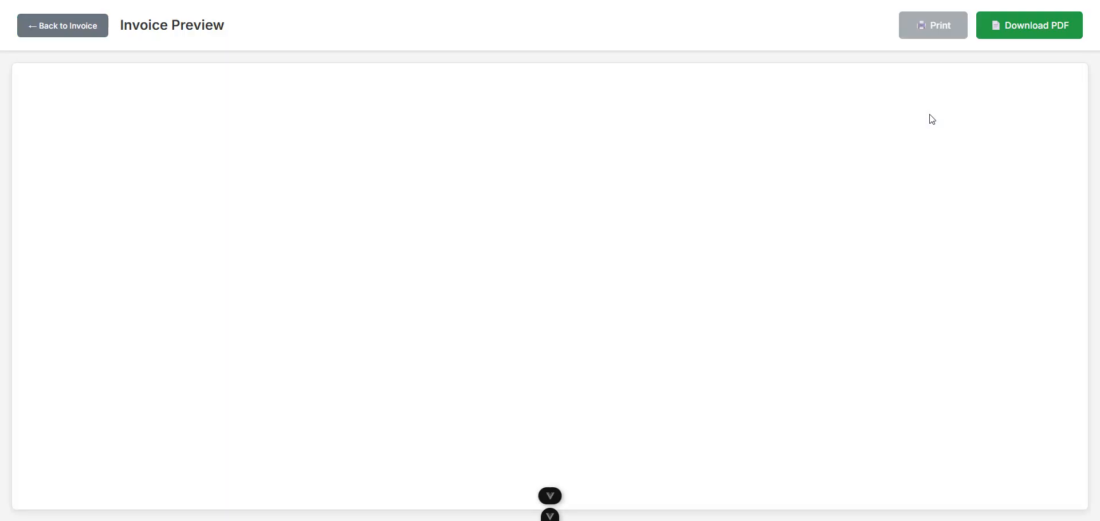
{"action": "scroll", "coordinate": [842, 183], "scroll_direction": "down", "scroll_amount": 8}
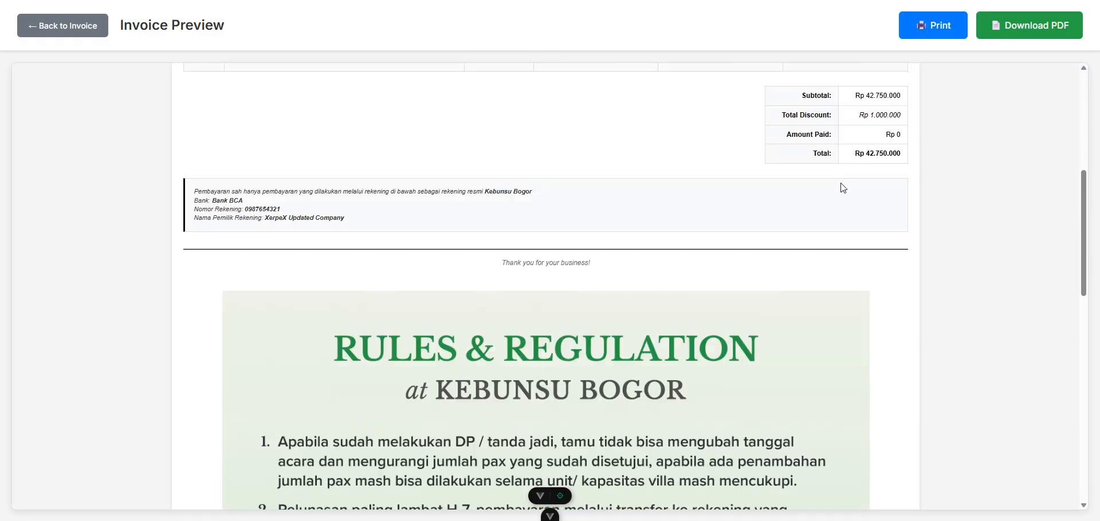
{"action": "scroll", "coordinate": [842, 184], "scroll_direction": "up", "scroll_amount": 6}
{"action": "scroll", "coordinate": [842, 187], "scroll_direction": "down", "scroll_amount": 1}
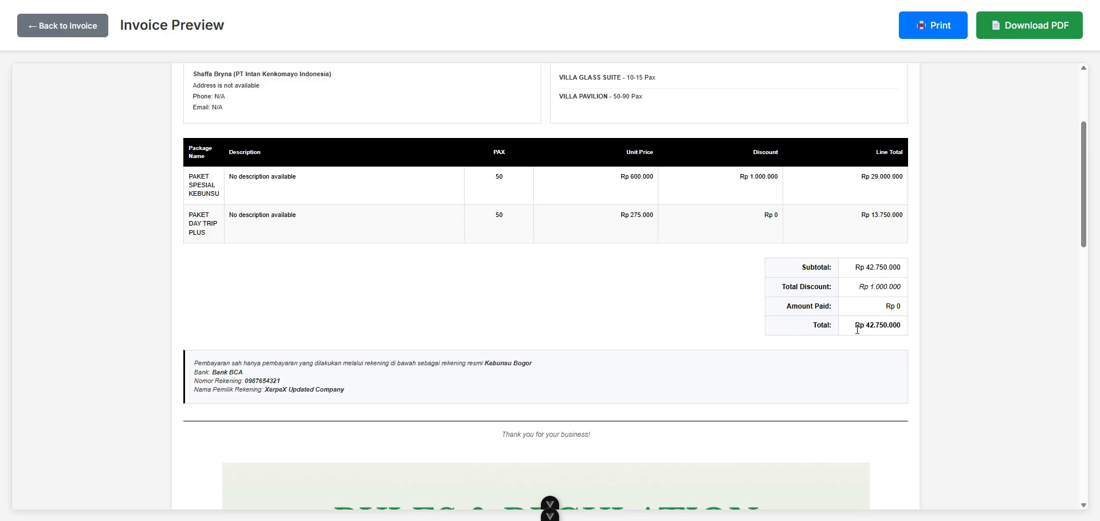
{"action": "scroll", "coordinate": [857, 329], "scroll_direction": "up", "scroll_amount": 3}
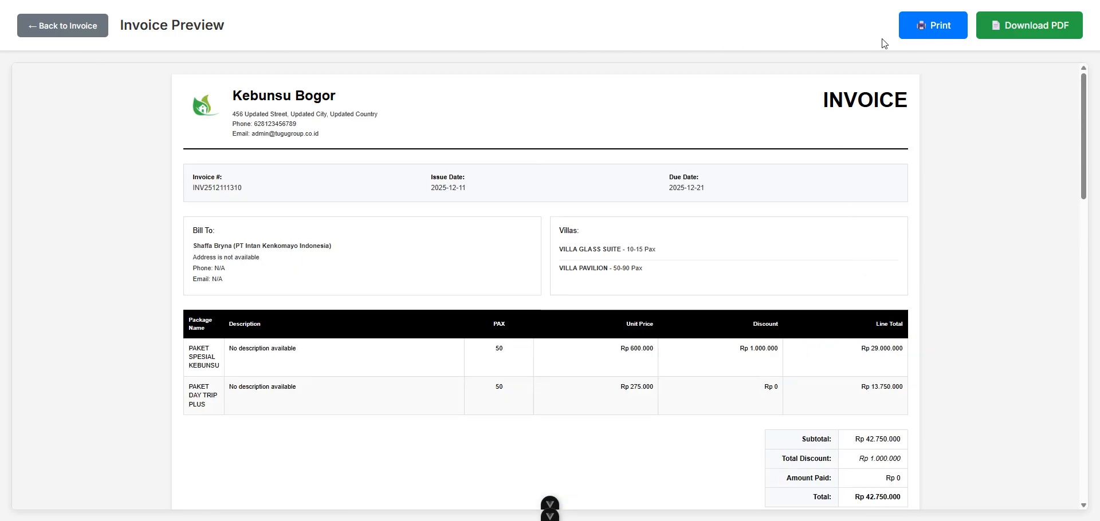
{"action": "left_click", "coordinate": [1048, 26]}
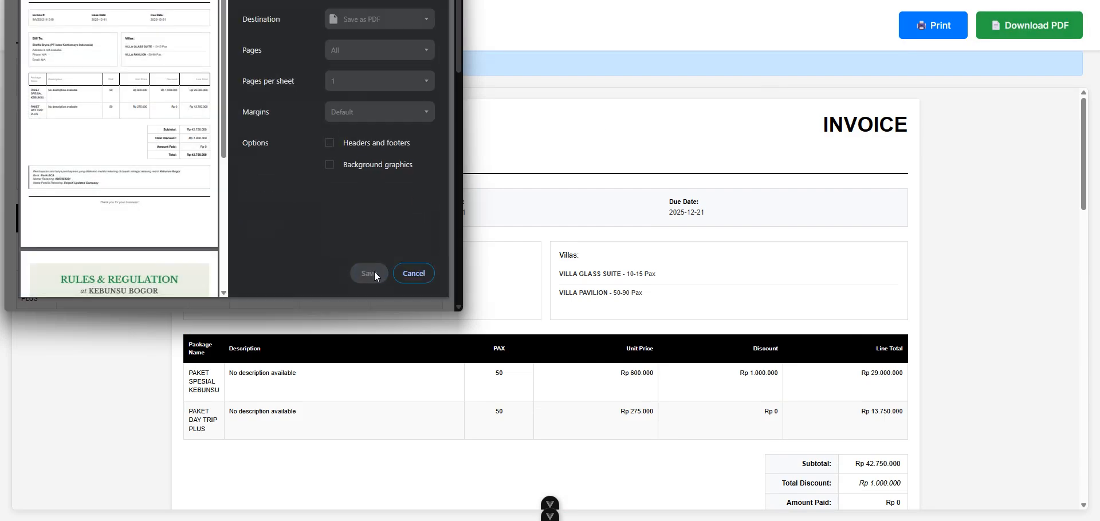
{"action": "left_click", "coordinate": [375, 272]}
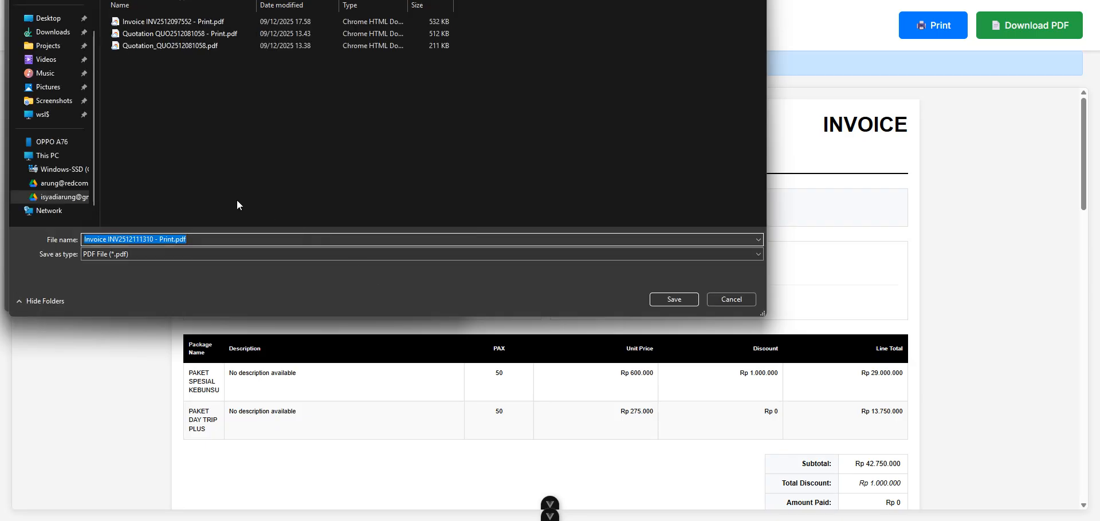
{"action": "left_click", "coordinate": [679, 299]}
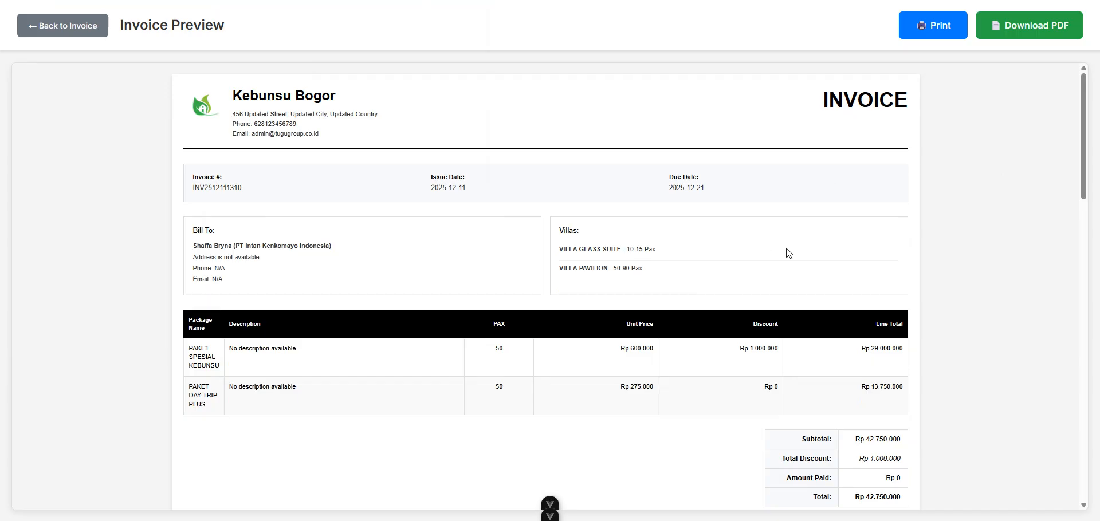
{"action": "scroll", "coordinate": [555, 343], "scroll_direction": "down", "scroll_amount": 8}
{"action": "scroll", "coordinate": [556, 343], "scroll_direction": "up", "scroll_amount": 8}
{"action": "left_click", "coordinate": [74, 36]}
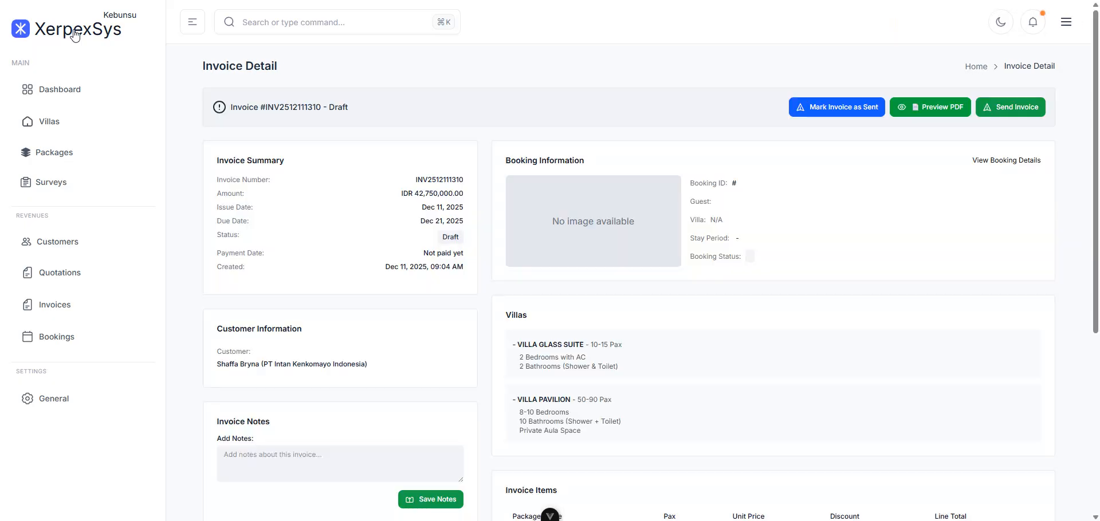
{"action": "left_click", "coordinate": [833, 109]}
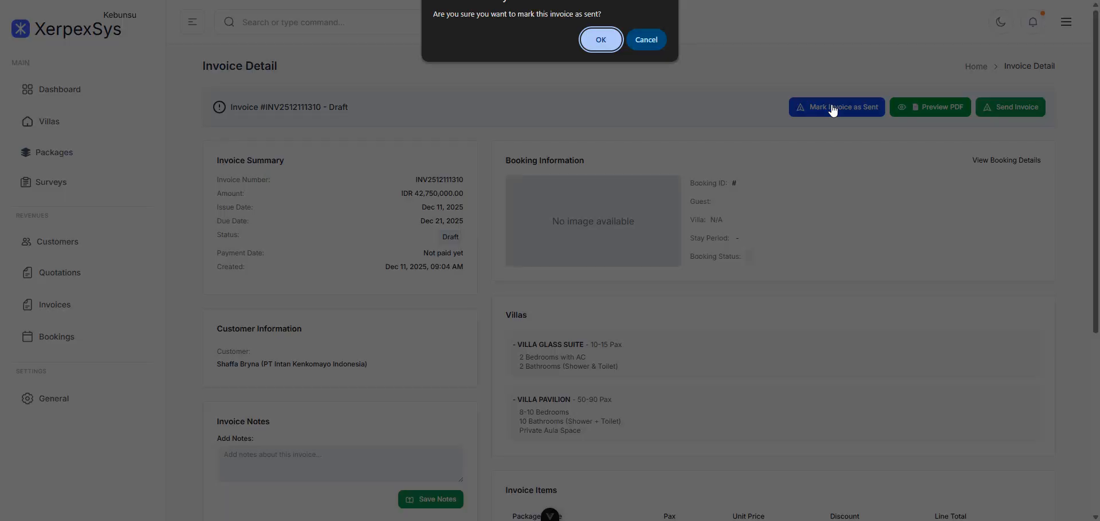
{"action": "left_click", "coordinate": [663, 40]}
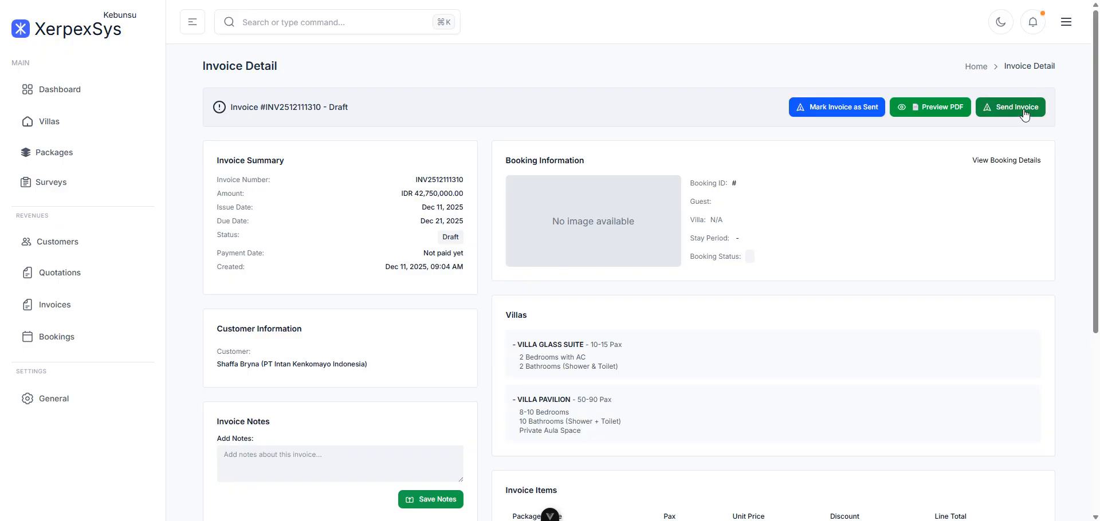
{"action": "left_click", "coordinate": [847, 111]}
{"action": "left_click", "coordinate": [601, 41]}
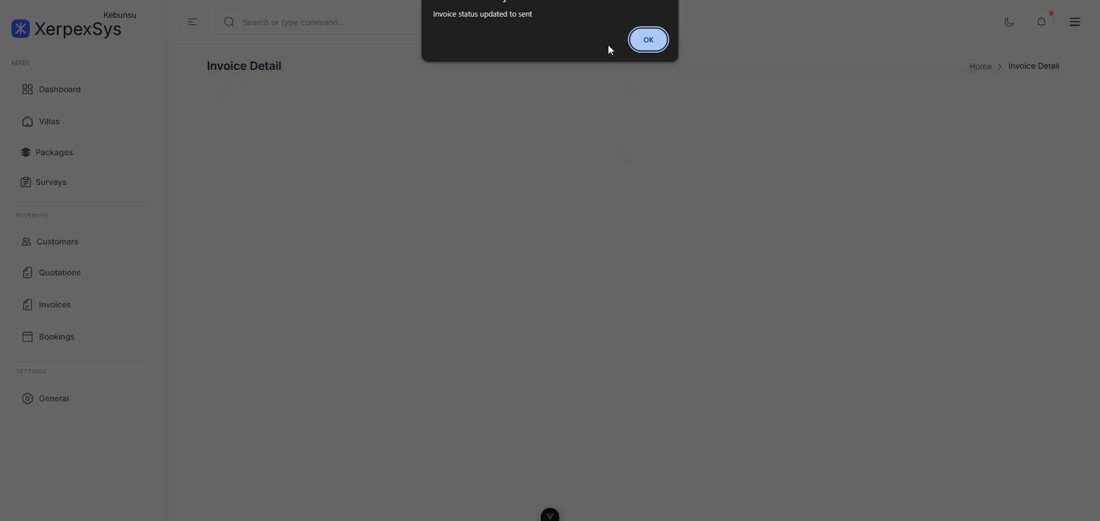
{"action": "left_click", "coordinate": [656, 40]}
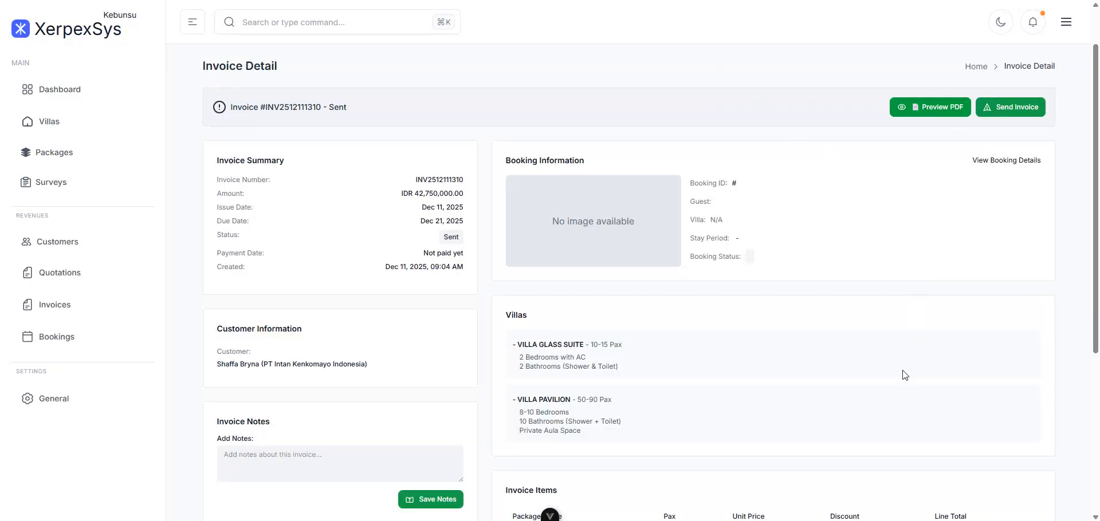
{"action": "scroll", "coordinate": [903, 375], "scroll_direction": "down", "scroll_amount": 5}
{"action": "scroll", "coordinate": [903, 375], "scroll_direction": "up", "scroll_amount": 5}
{"action": "left_click", "coordinate": [62, 310]}
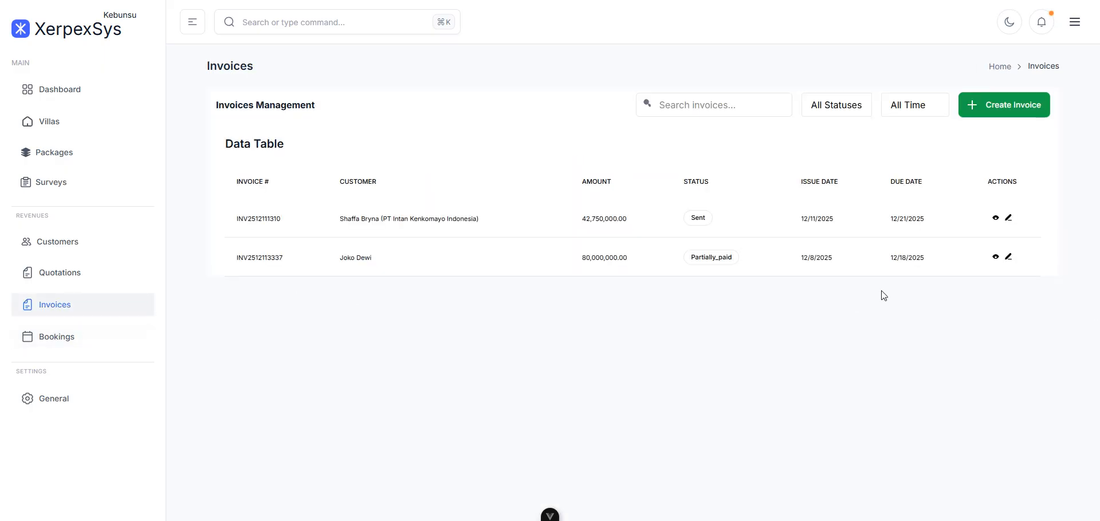
{"action": "left_click", "coordinate": [1008, 218]}
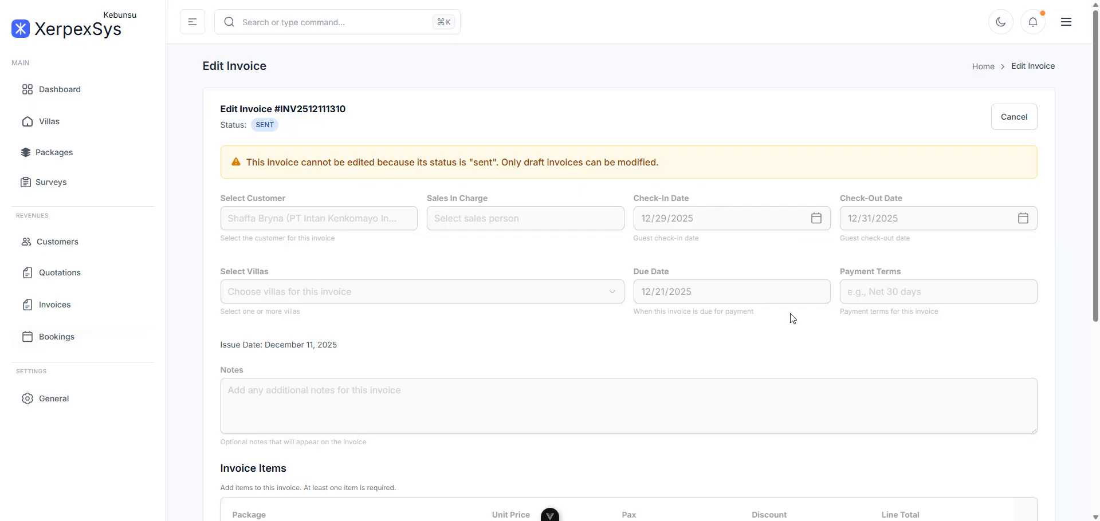
{"action": "scroll", "coordinate": [794, 318], "scroll_direction": "down", "scroll_amount": 5}
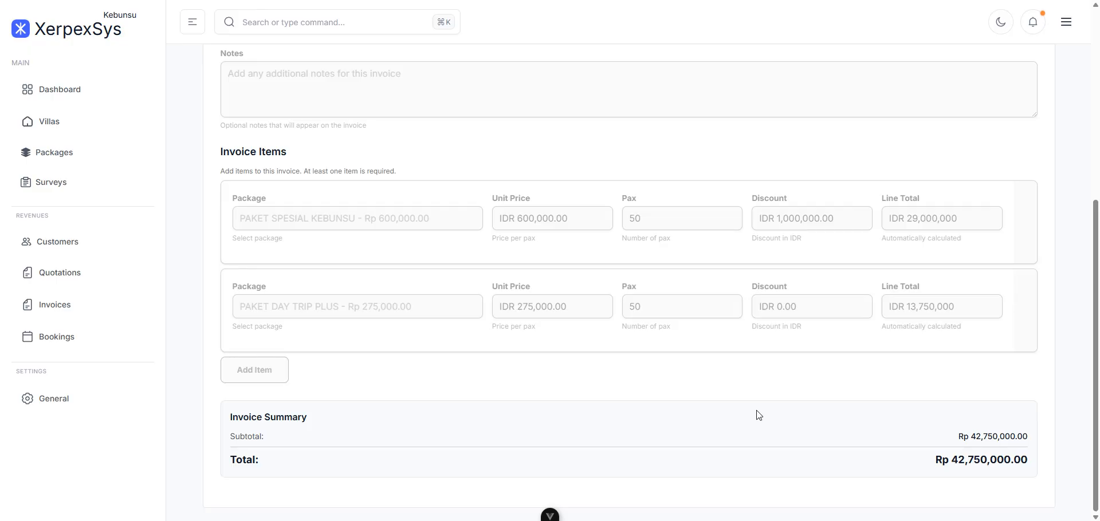
{"action": "scroll", "coordinate": [759, 415], "scroll_direction": "up", "scroll_amount": 5}
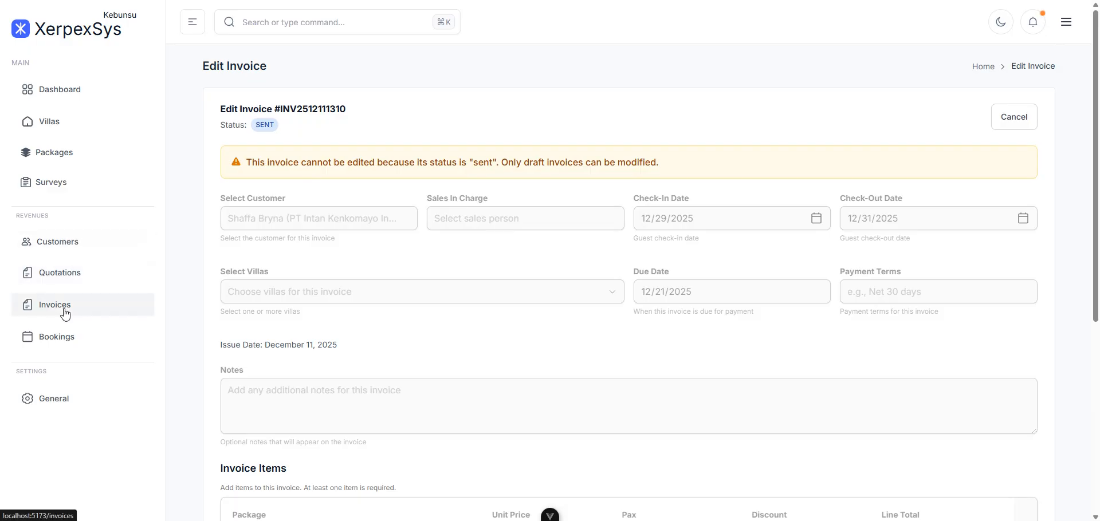
- Open and close the account menu, then look over the locked edit form
{"action": "left_click", "coordinate": [1069, 26]}
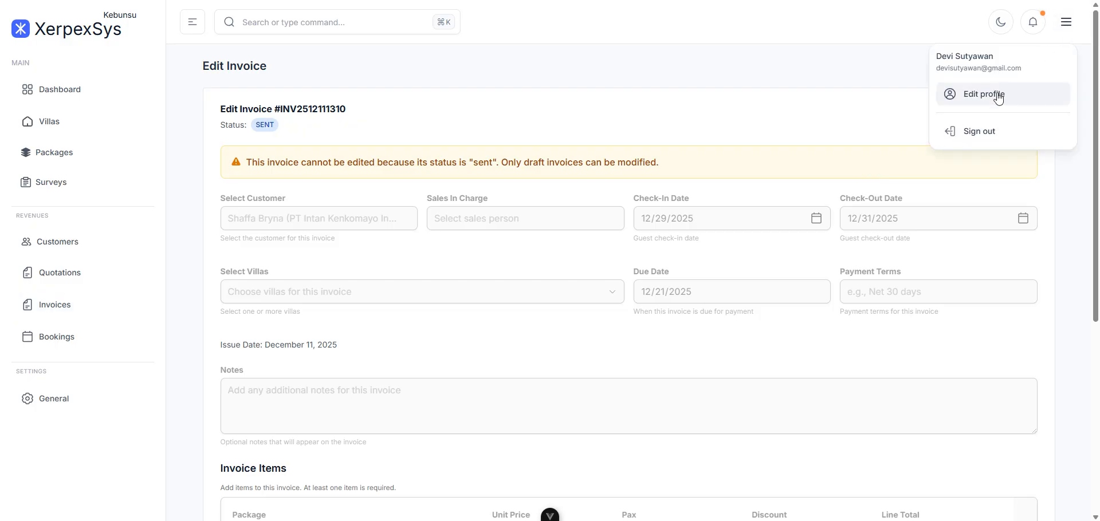
{"action": "left_click", "coordinate": [917, 125]}
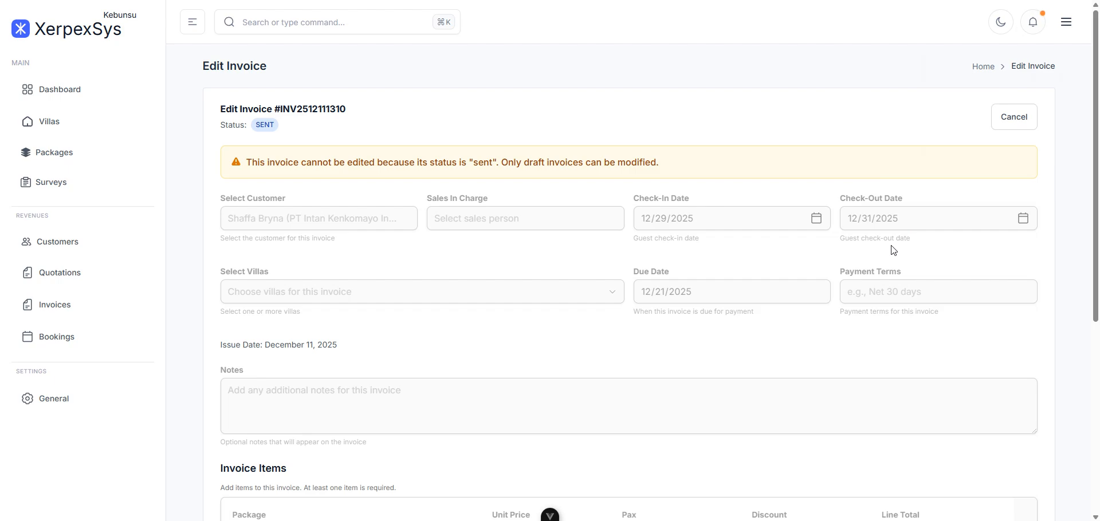
{"action": "scroll", "coordinate": [894, 250], "scroll_direction": "down", "scroll_amount": 5}
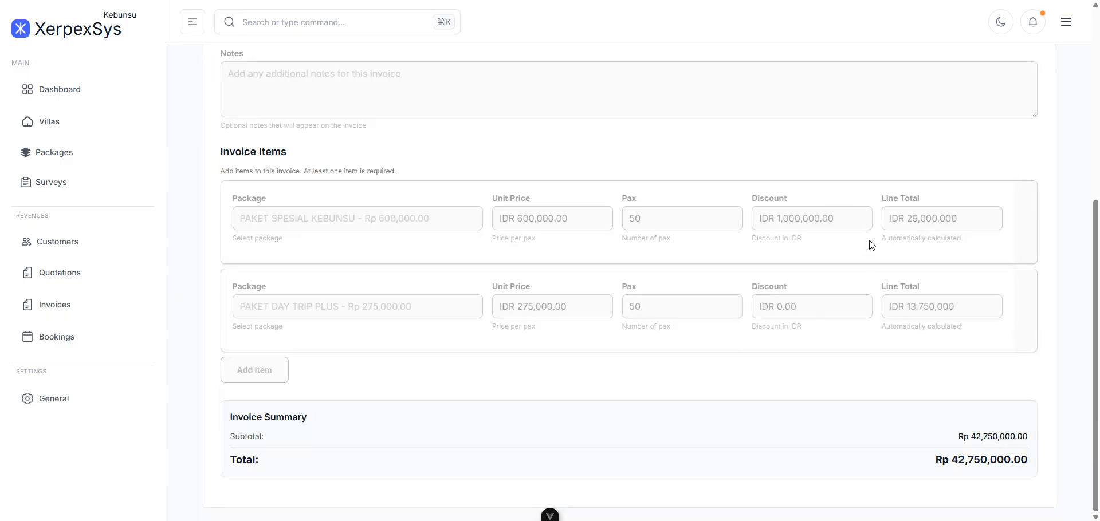
{"action": "scroll", "coordinate": [831, 278], "scroll_direction": "up", "scroll_amount": 5}
{"action": "scroll", "coordinate": [832, 279], "scroll_direction": "down", "scroll_amount": 3}
{"action": "scroll", "coordinate": [832, 279], "scroll_direction": "up", "scroll_amount": 3}
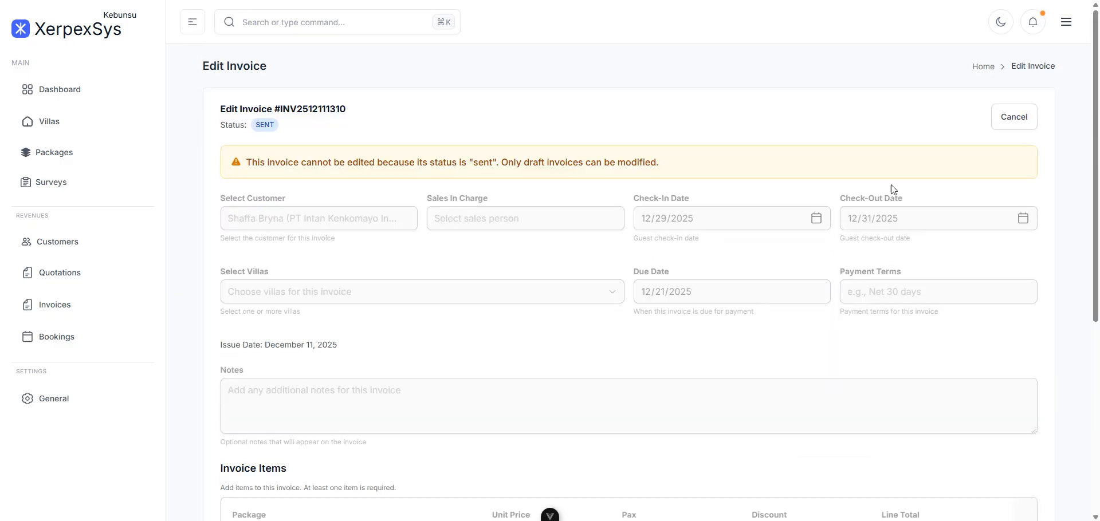
- Sign out, sign in with a different saved account using the Windows PIN, and view Invoices
{"action": "left_click", "coordinate": [1066, 22]}
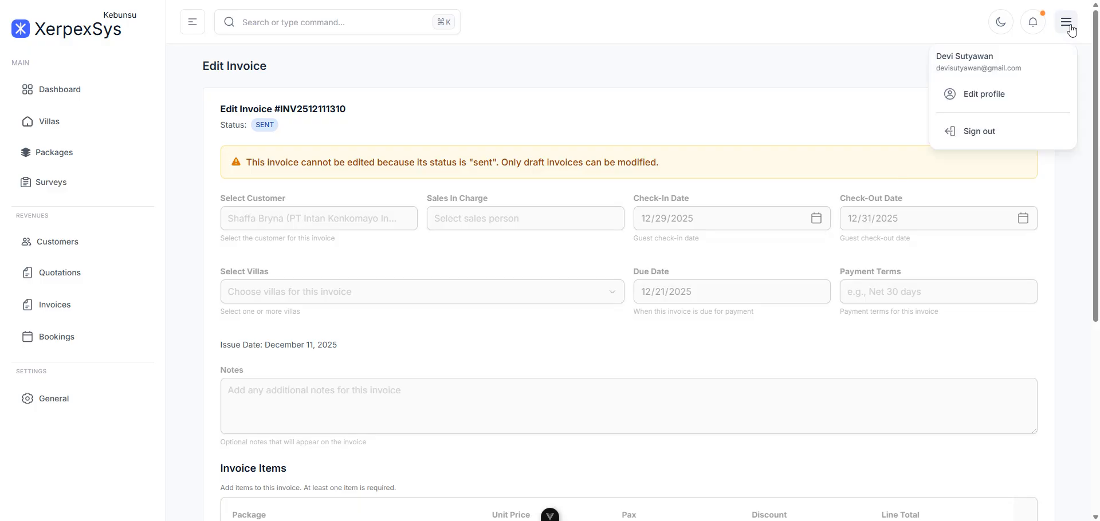
{"action": "left_click", "coordinate": [991, 136]}
{"action": "left_click", "coordinate": [321, 242]}
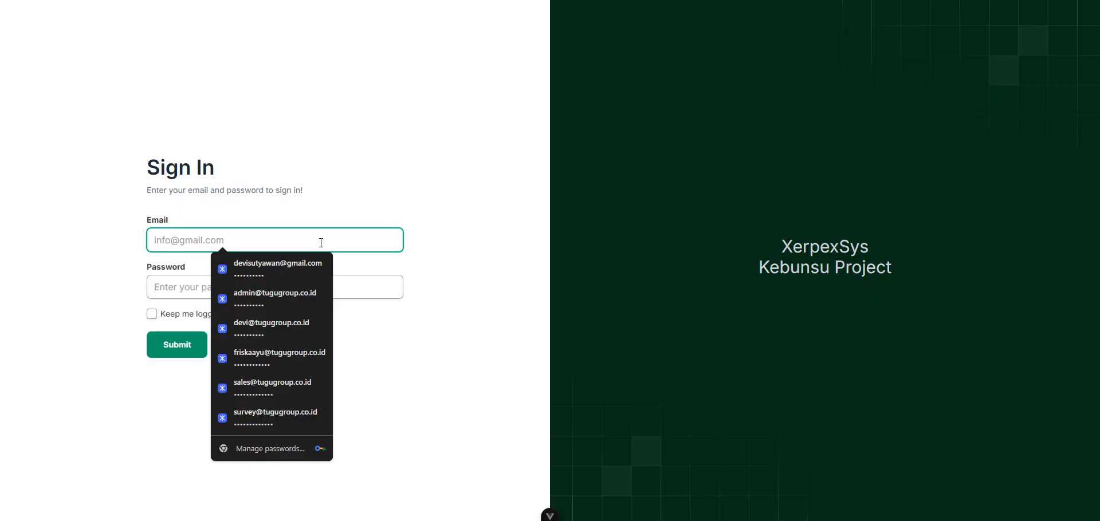
{"action": "left_click", "coordinate": [274, 353]}
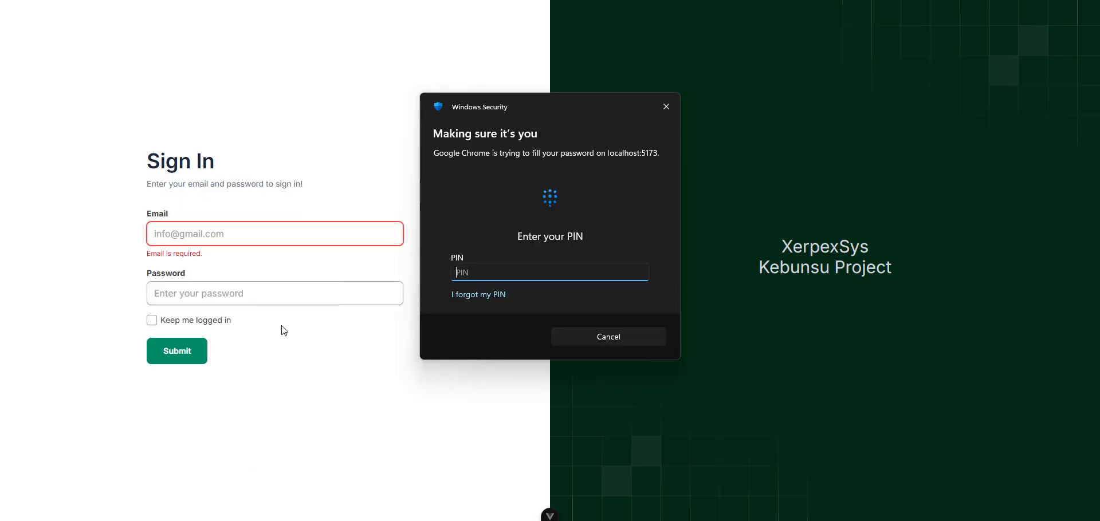
{"action": "type", "text": "*****"}
{"action": "left_click", "coordinate": [180, 350]}
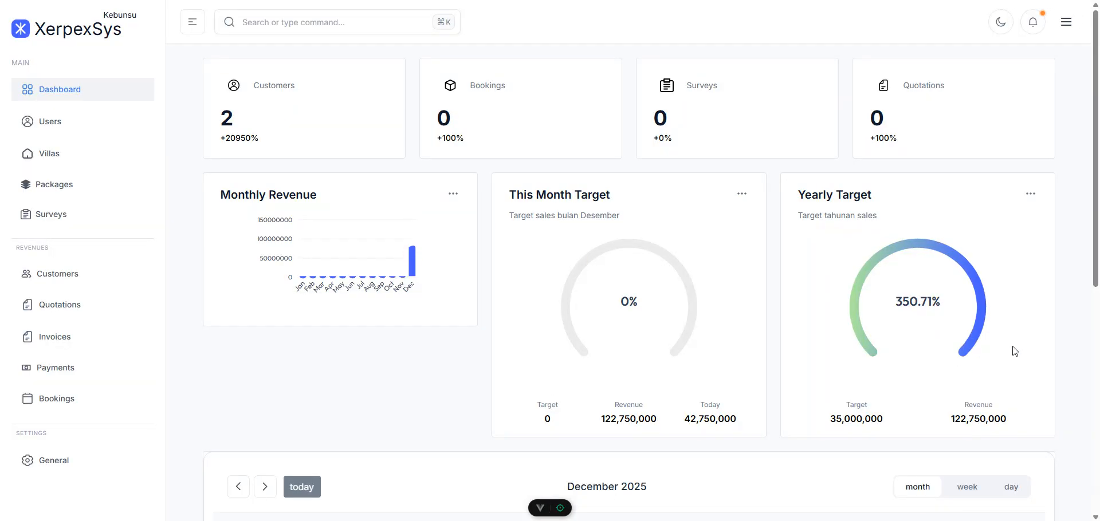
{"action": "scroll", "coordinate": [1075, 329], "scroll_direction": "down", "scroll_amount": 7}
{"action": "scroll", "coordinate": [1074, 337], "scroll_direction": "up", "scroll_amount": 3}
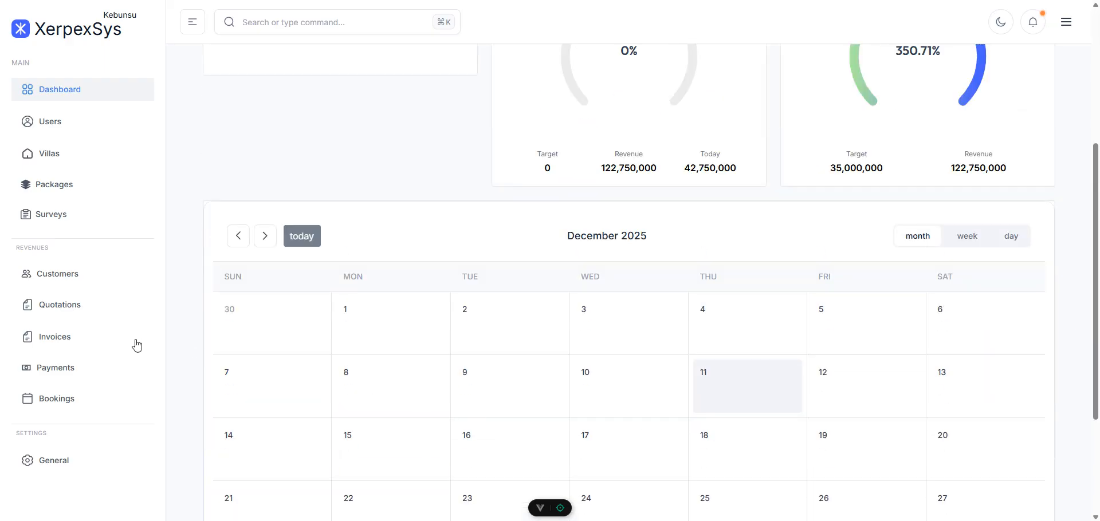
{"action": "left_click", "coordinate": [63, 341]}
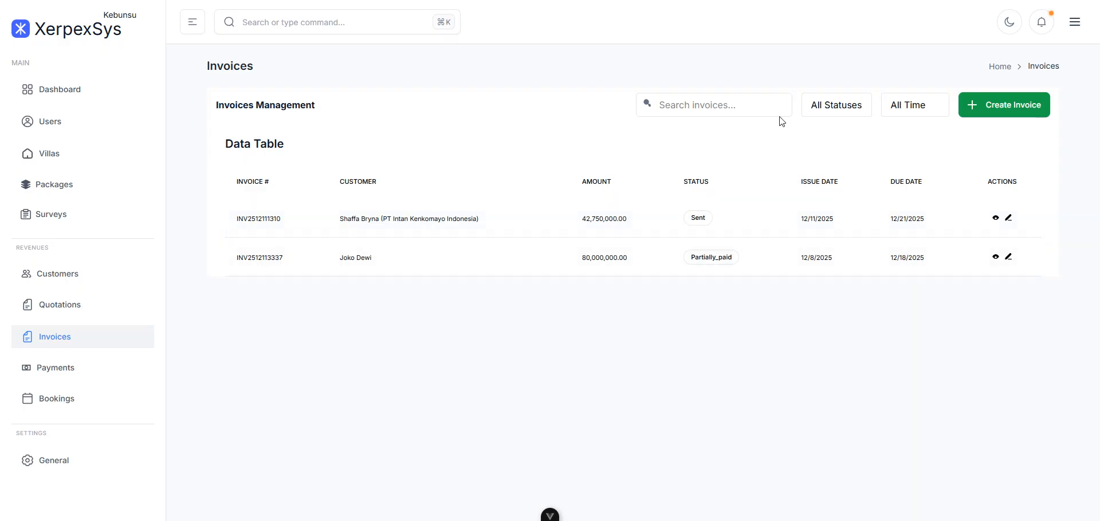
{"action": "left_click", "coordinate": [735, 105]}
{"action": "type", "text": "2515"}
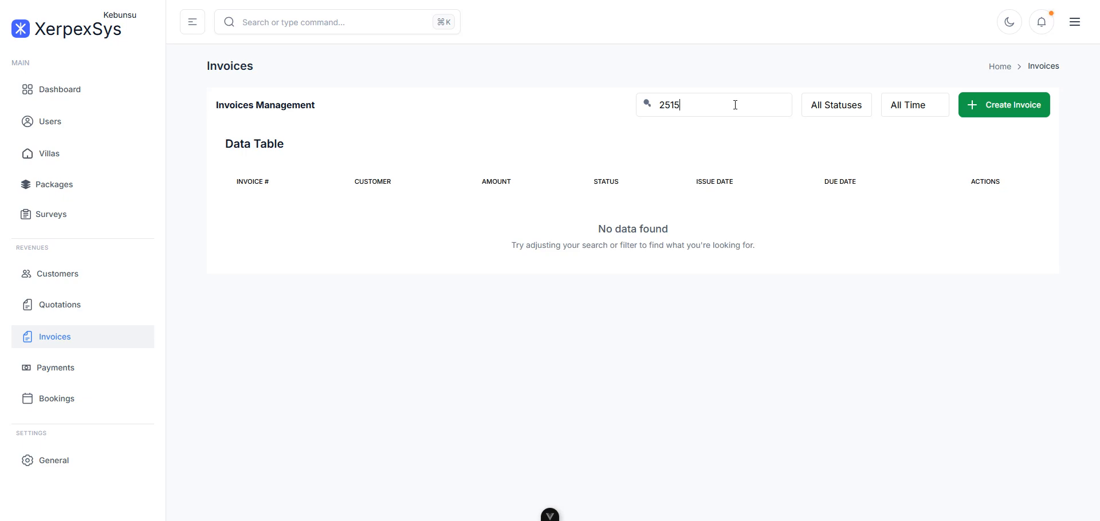
{"action": "key", "text": "BackSpace"}
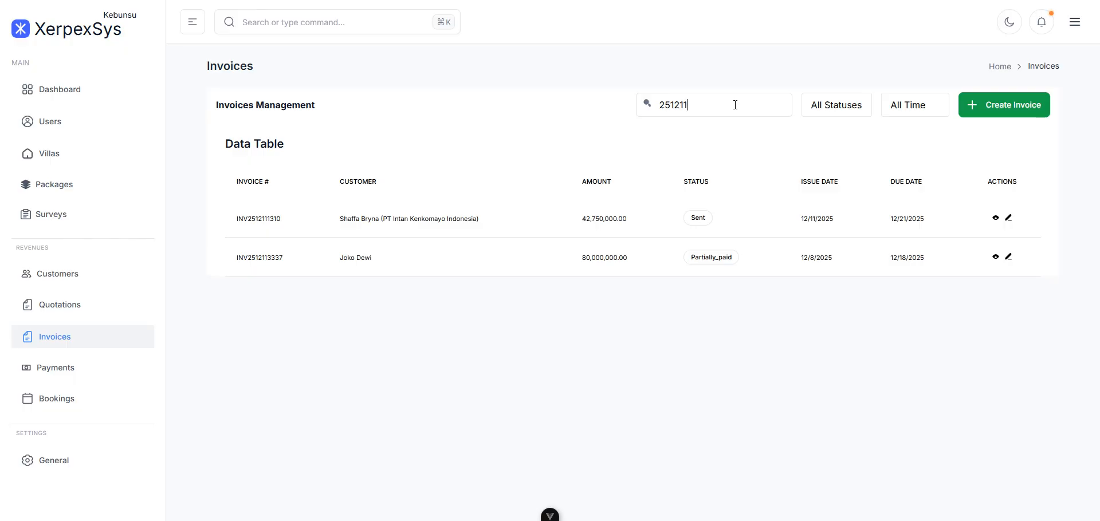
{"action": "type", "text": "2111"}
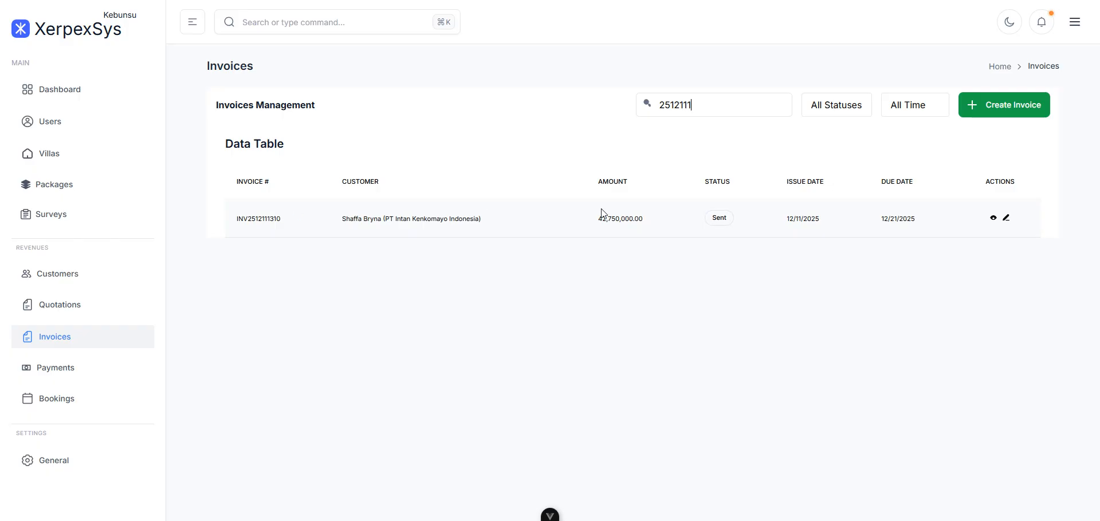
{"action": "left_click_drag", "start_coordinate": [691, 105], "coordinate": [608, 106]}
{"action": "key", "text": "BackSpace"}
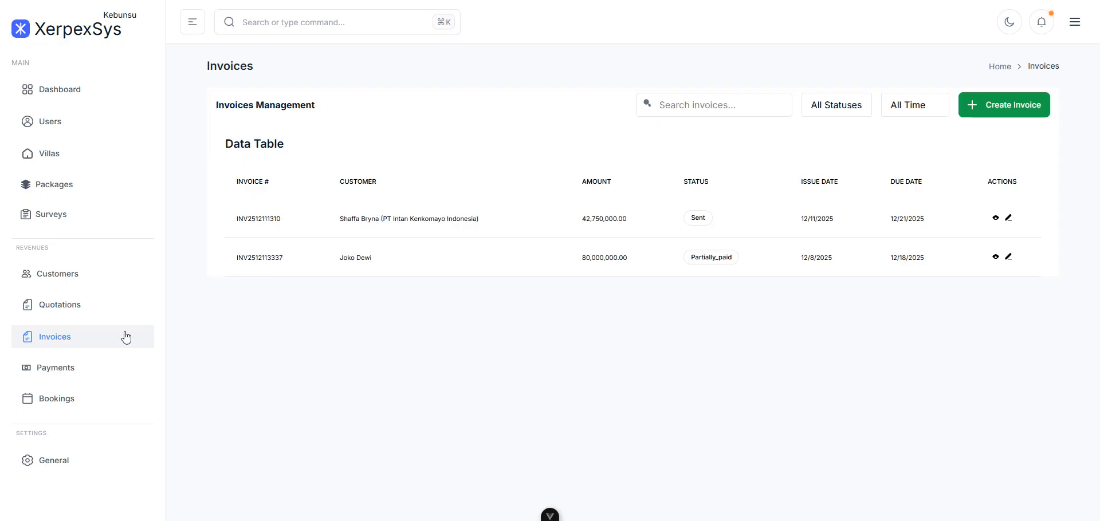
- Start a new payment against the IDR 42,750,000 invoice with amount 2,750,000
{"action": "left_click", "coordinate": [65, 376]}
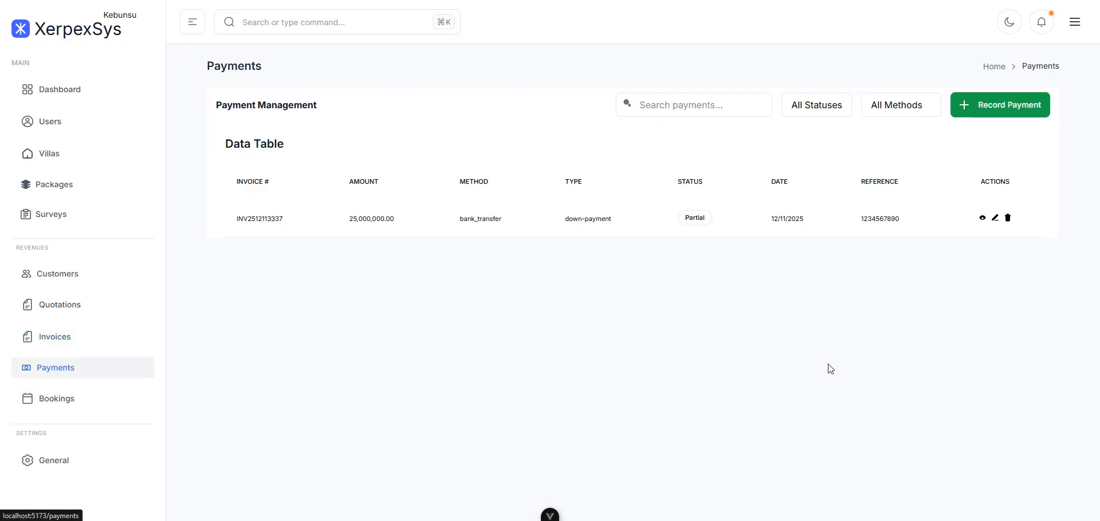
{"action": "left_click", "coordinate": [984, 110]}
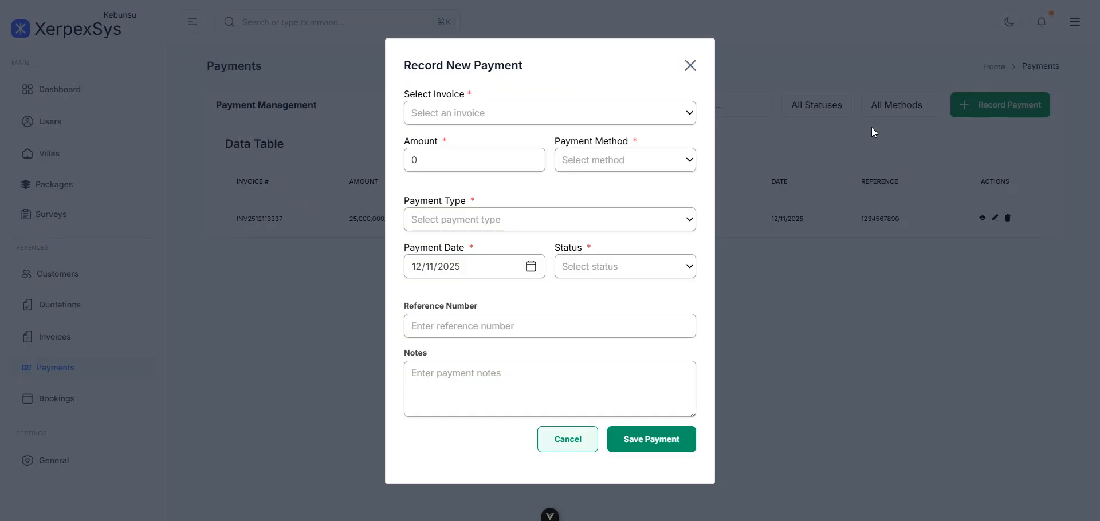
{"action": "left_click", "coordinate": [648, 111]}
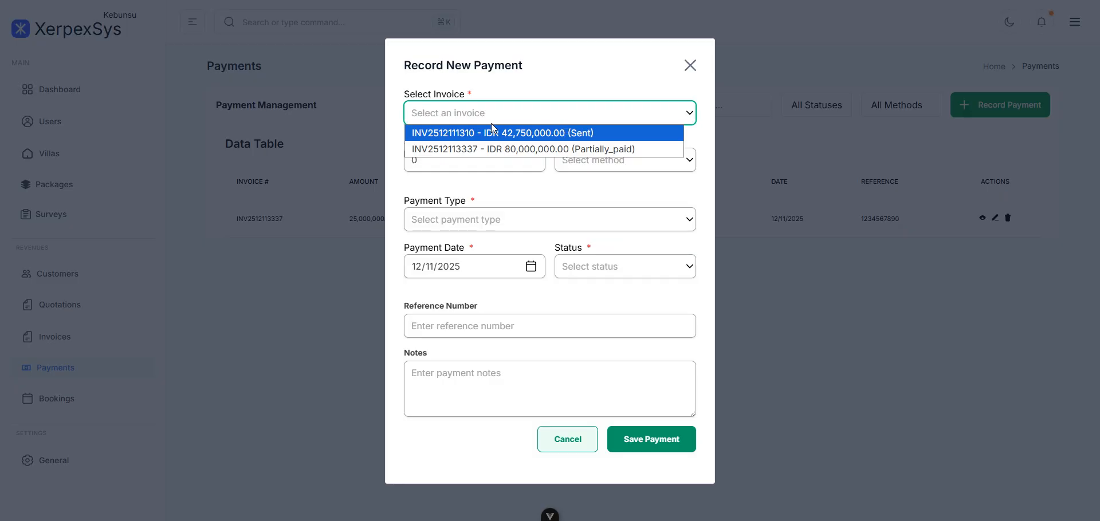
{"action": "left_click", "coordinate": [576, 133]}
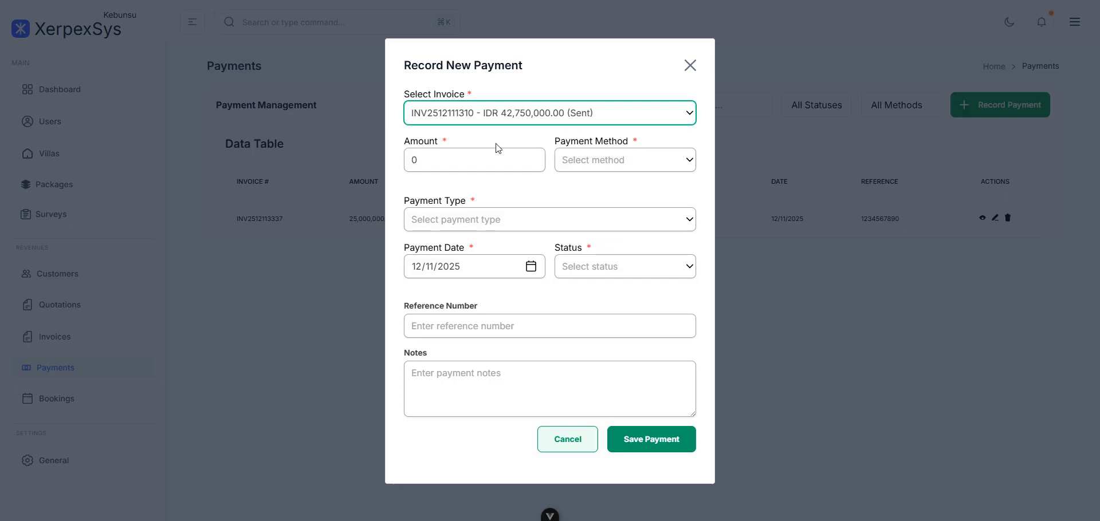
{"action": "left_click", "coordinate": [462, 160]}
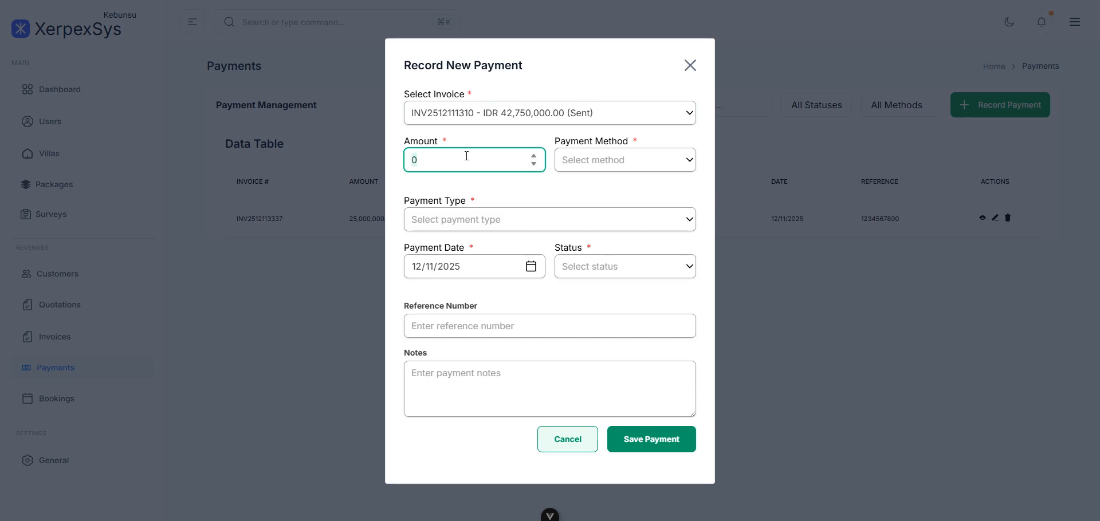
{"action": "type", "text": "2750000"}
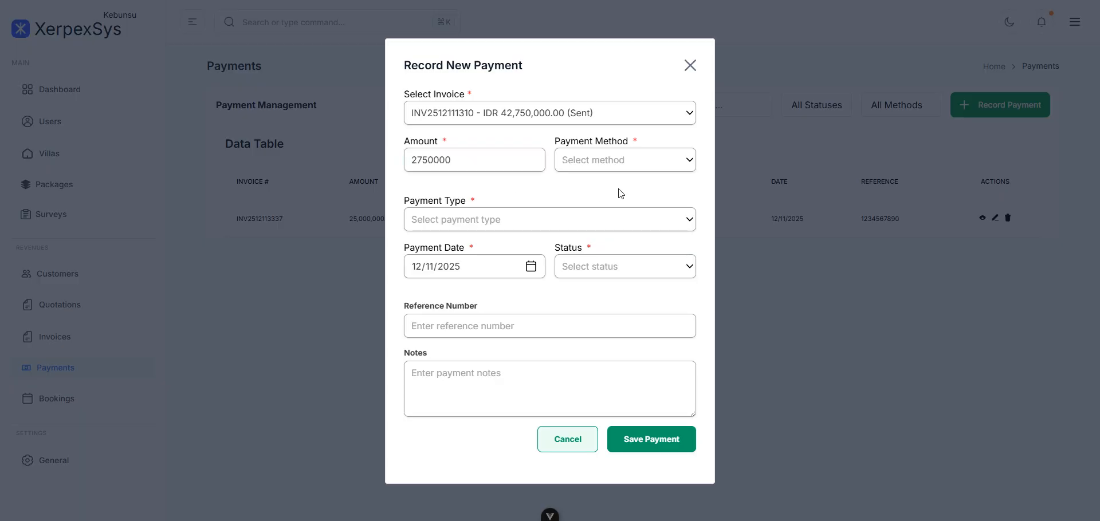
- Set method Bank Transfer, type Down Payment and status Partial
{"action": "left_click", "coordinate": [684, 166]}
{"action": "left_click", "coordinate": [650, 195]}
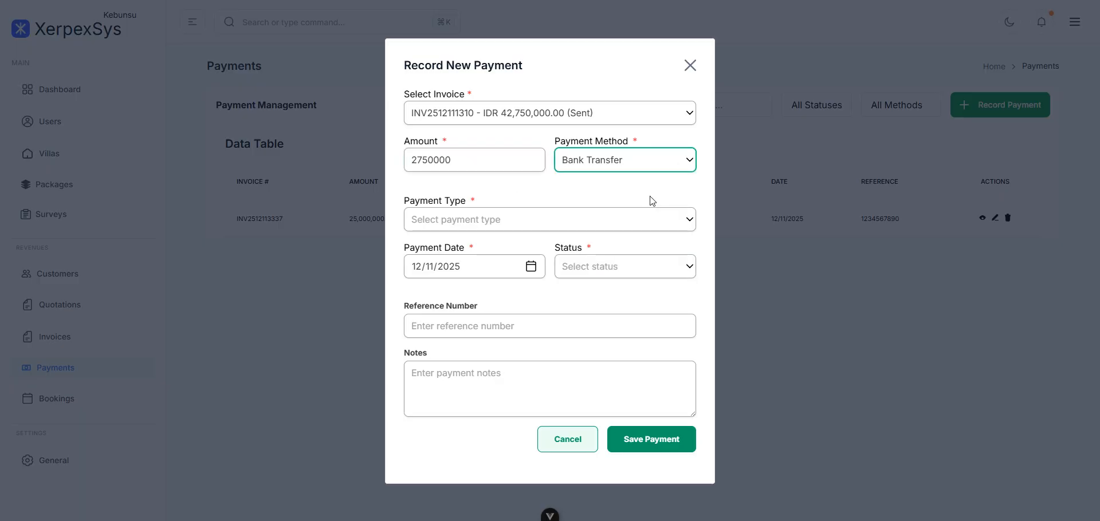
{"action": "left_click", "coordinate": [594, 221]}
{"action": "left_click", "coordinate": [590, 238]}
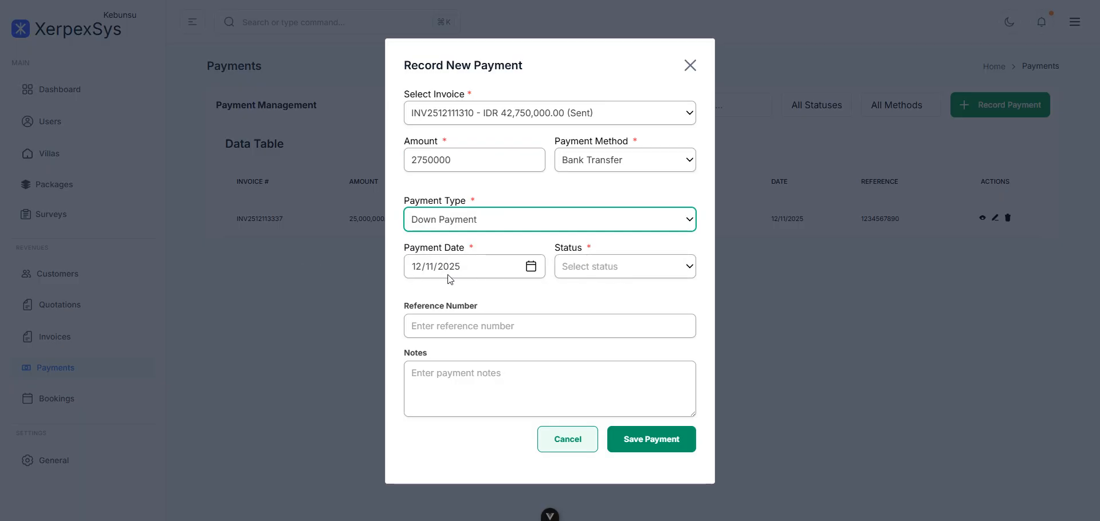
{"action": "left_click", "coordinate": [531, 267]}
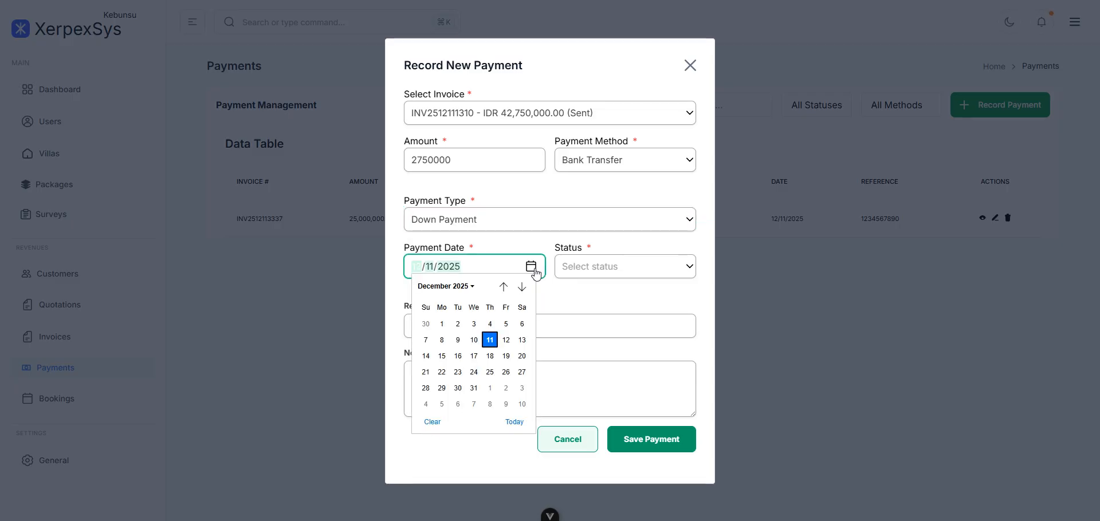
{"action": "left_click", "coordinate": [668, 270]}
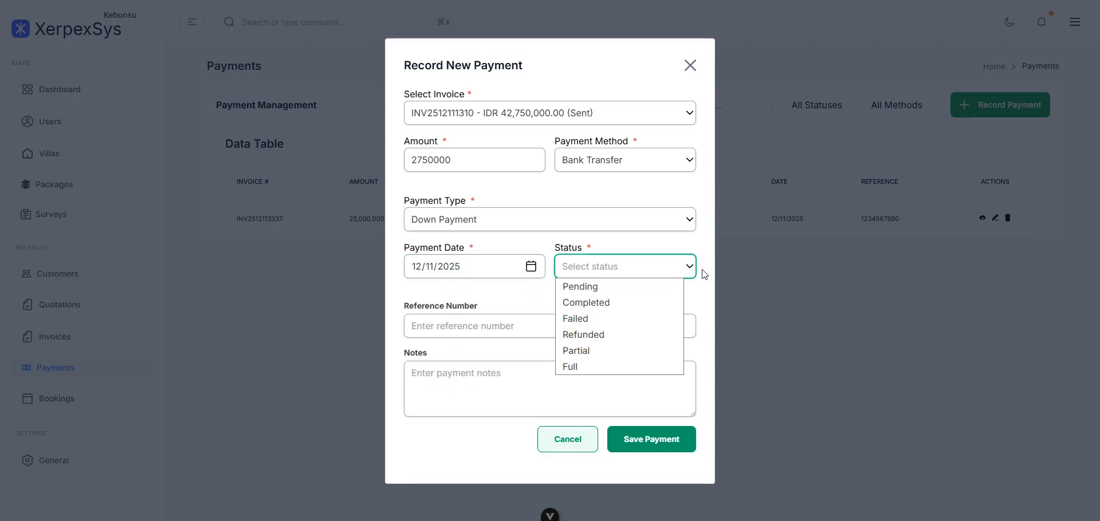
{"action": "left_click", "coordinate": [586, 350]}
- Add the payment reference number and the note 'down', then save the payment
{"action": "left_click", "coordinate": [534, 322]}
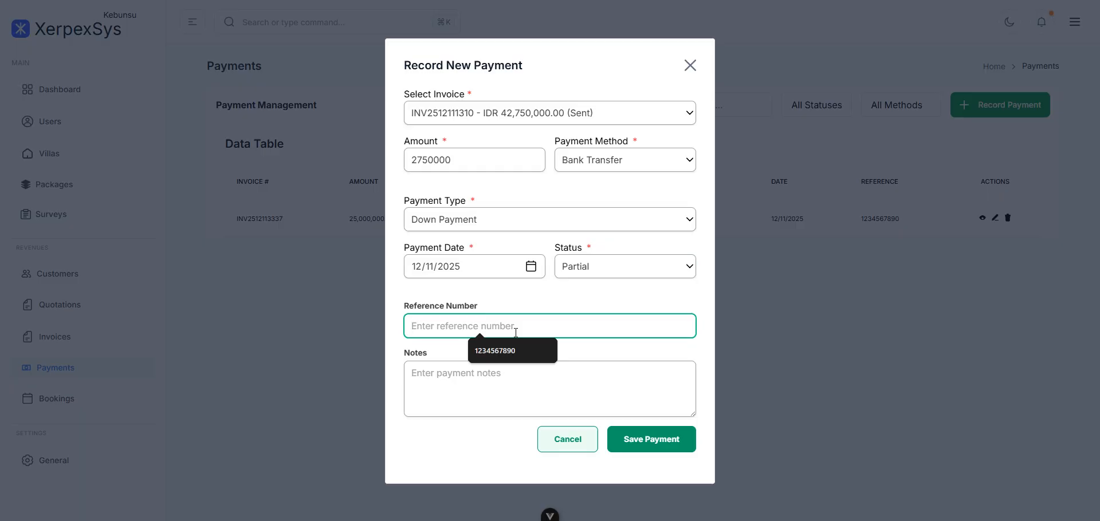
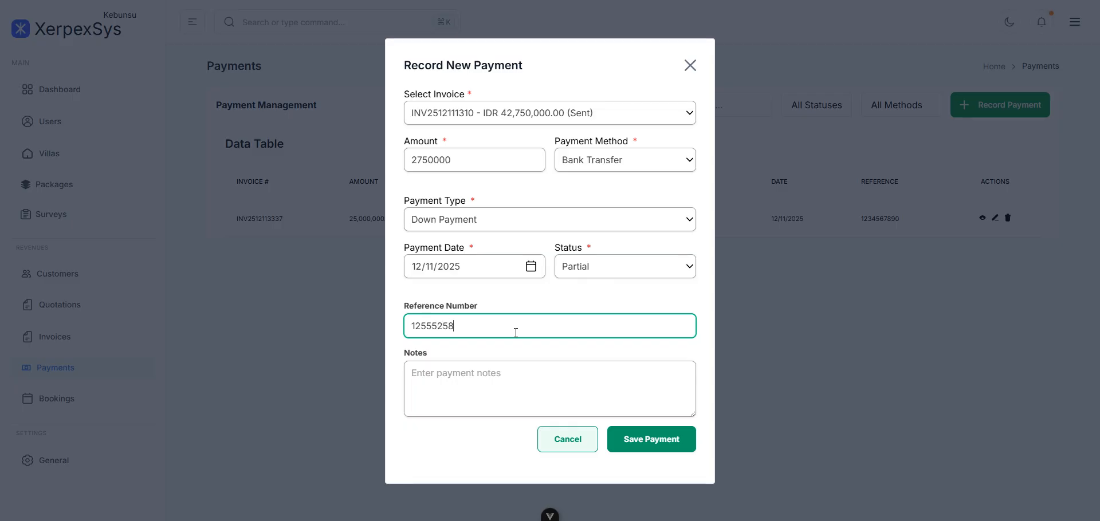
{"action": "left_click", "coordinate": [520, 374]}
{"action": "type", "text": "down"}
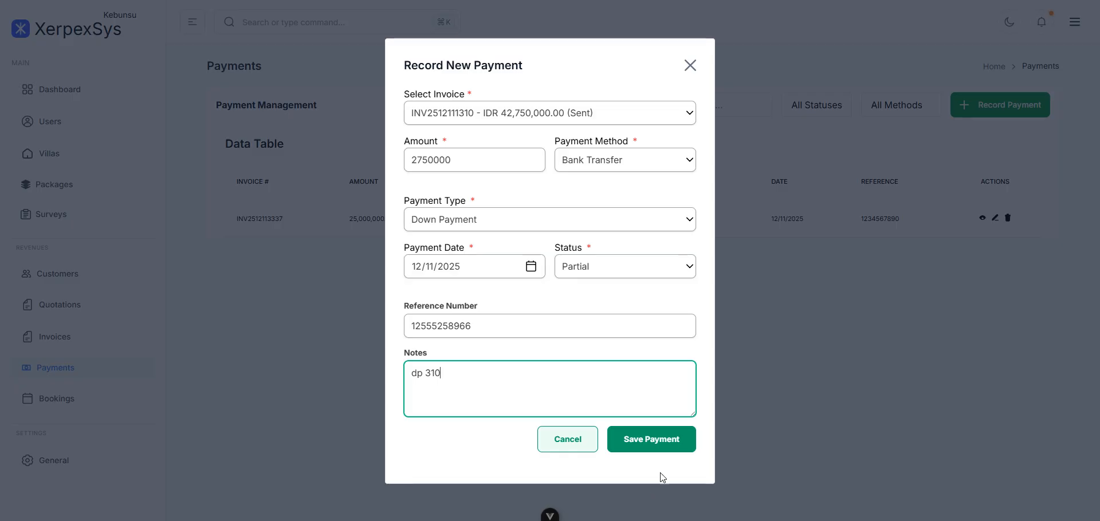
{"action": "left_click", "coordinate": [671, 439]}
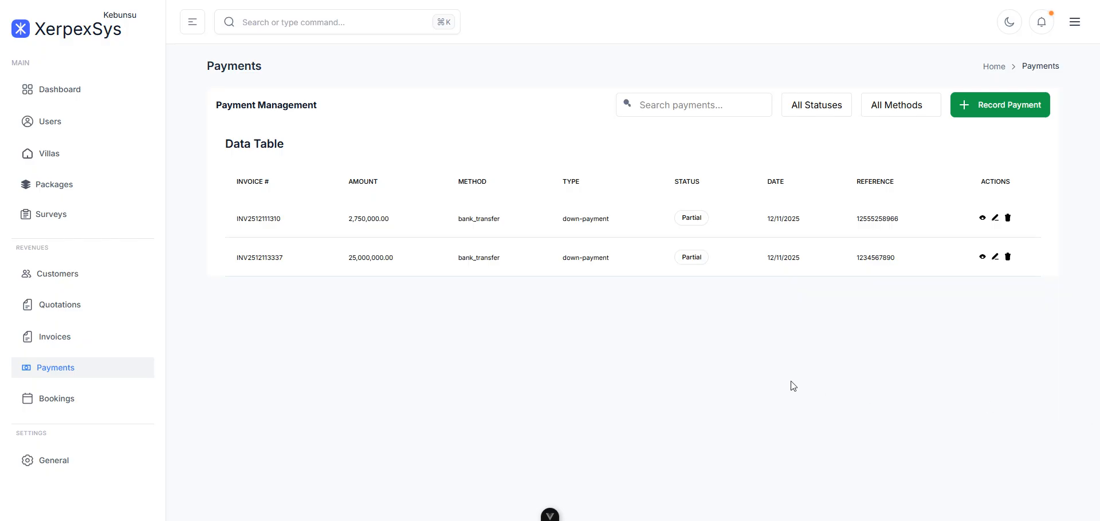
{"action": "left_click", "coordinate": [995, 218]}
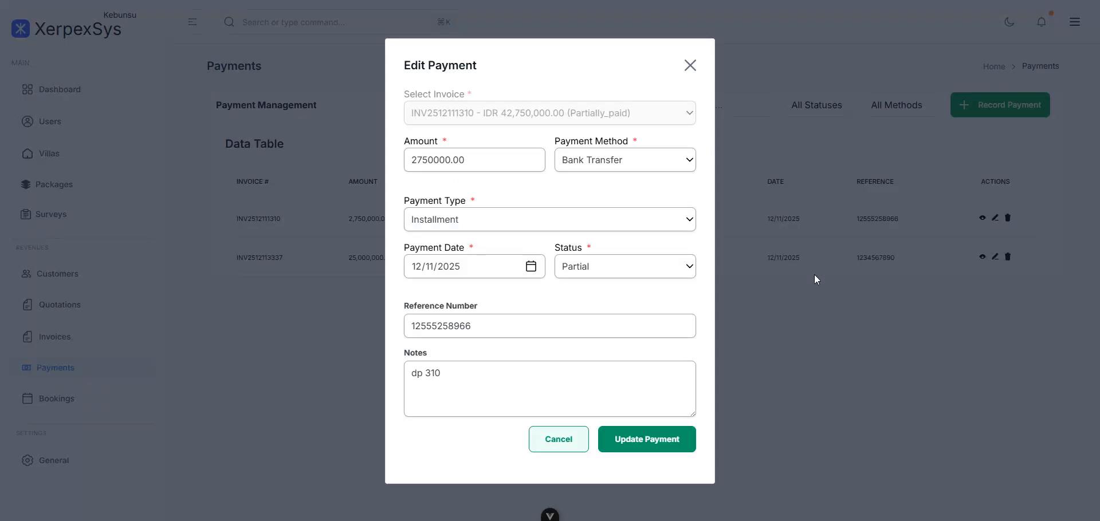
{"action": "left_click", "coordinate": [567, 441]}
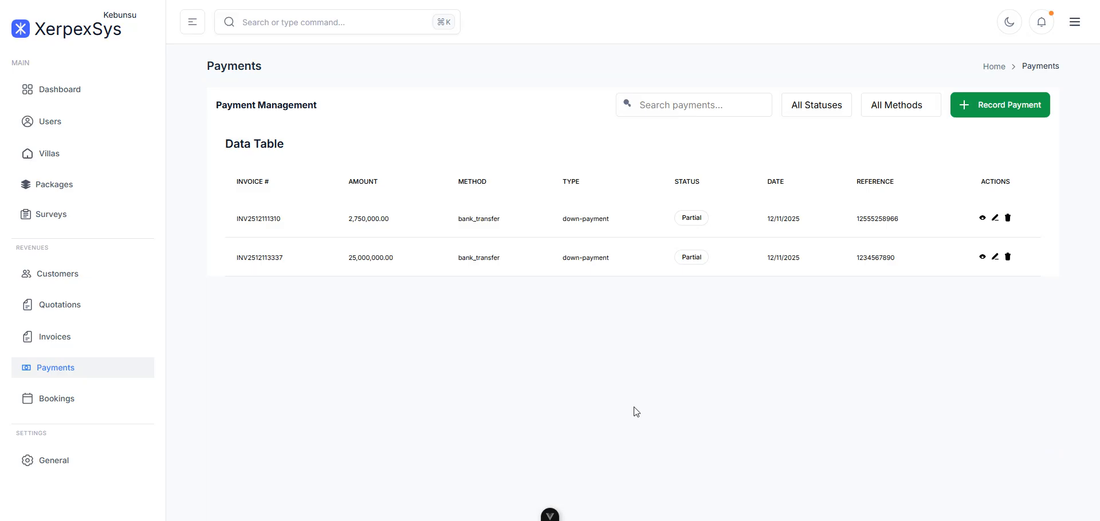
{"action": "left_click", "coordinate": [982, 218]}
{"action": "scroll", "coordinate": [683, 279], "scroll_direction": "down", "scroll_amount": 3}
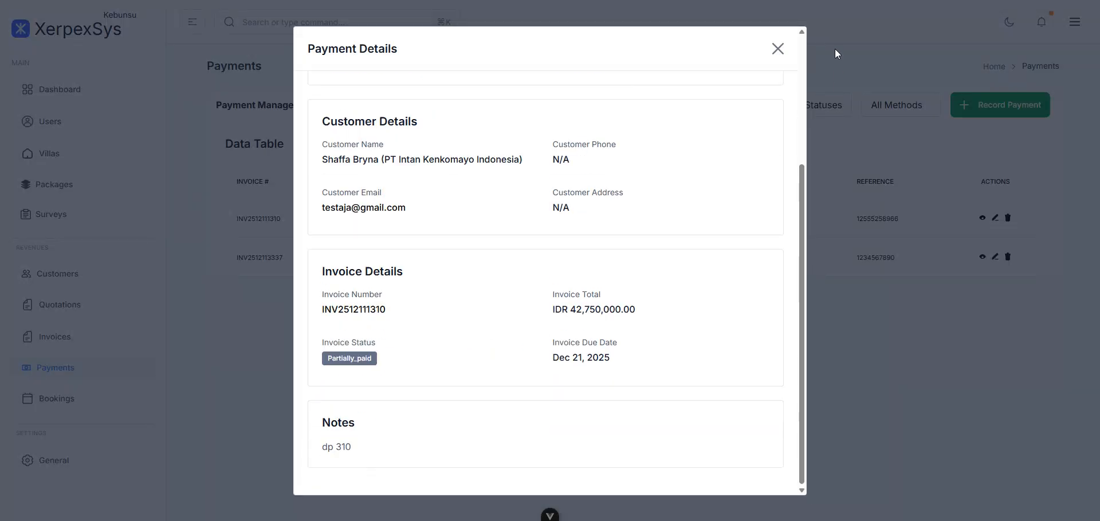
{"action": "left_click", "coordinate": [778, 50]}
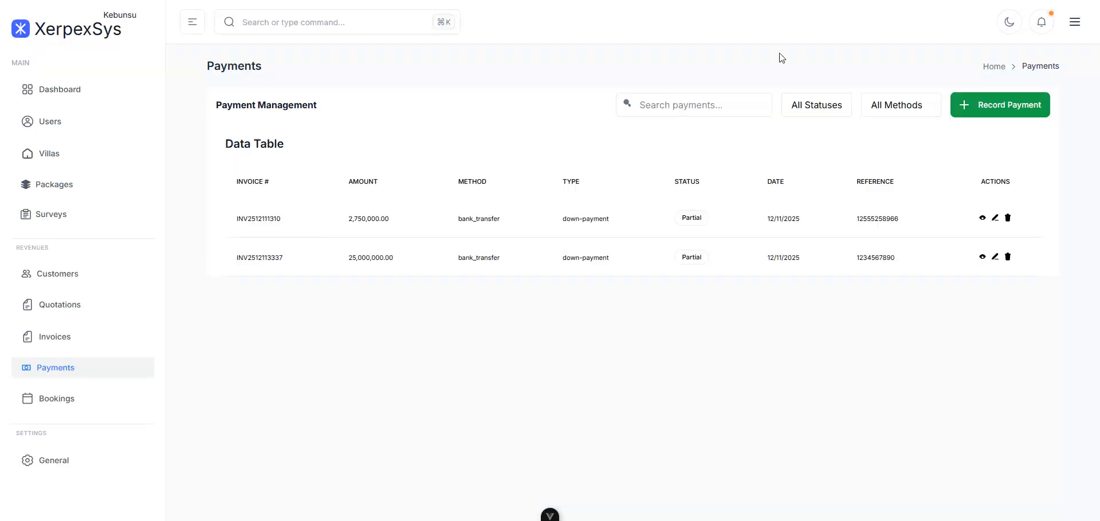
{"action": "left_click", "coordinate": [1008, 219]}
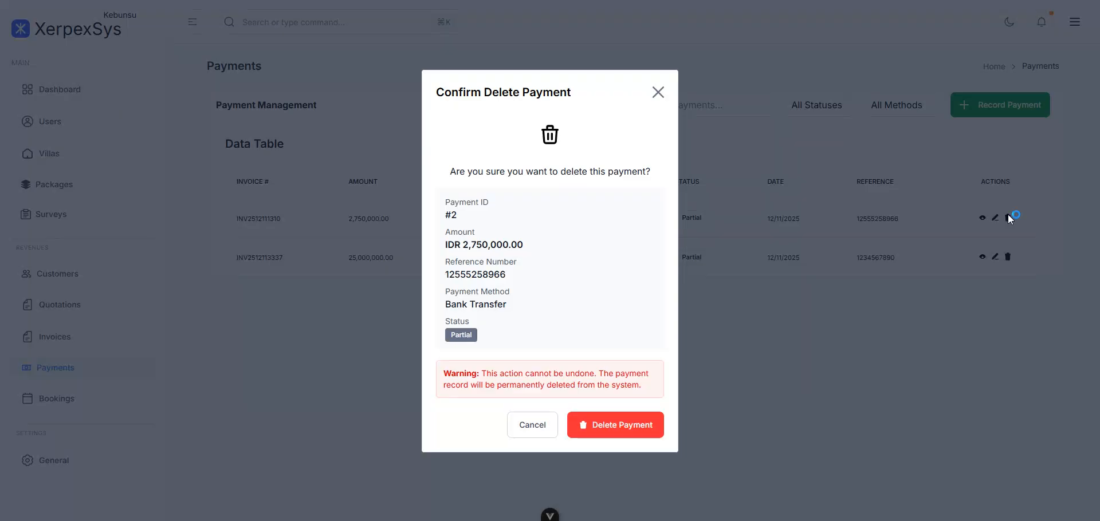
{"action": "left_click", "coordinate": [539, 432]}
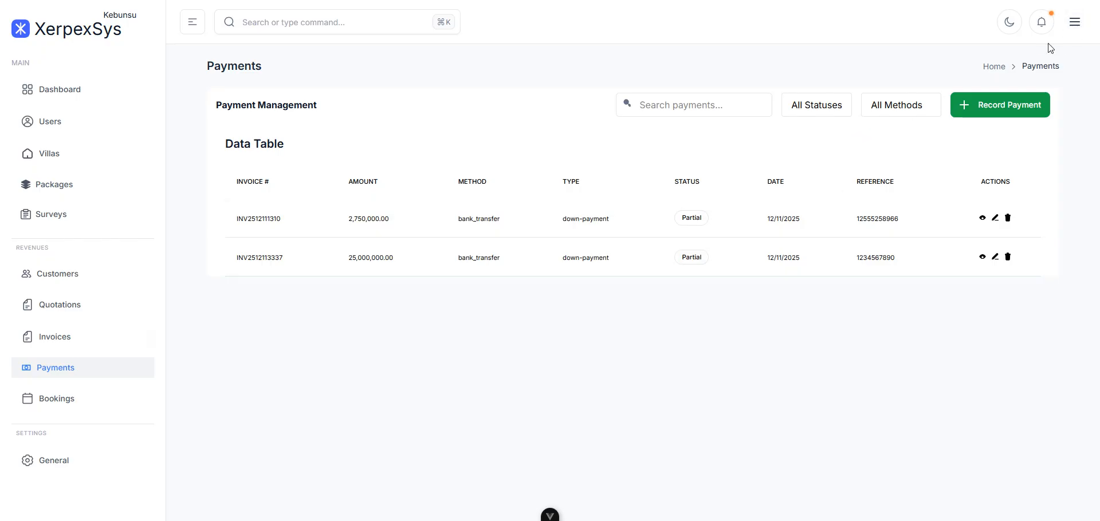
{"action": "left_click", "coordinate": [1074, 23]}
- Sign out and sign back in using a saved login
{"action": "left_click", "coordinate": [999, 134]}
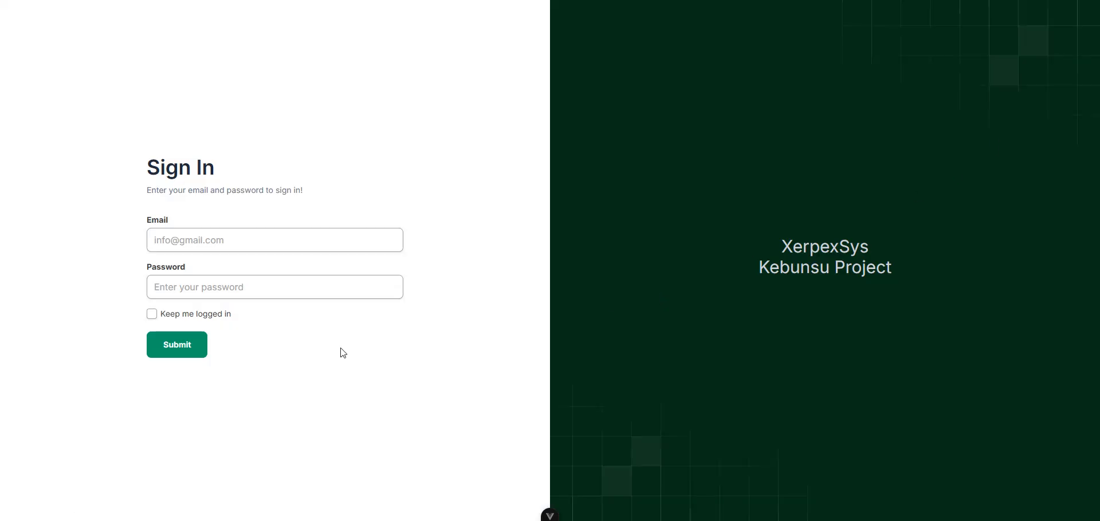
{"action": "left_click", "coordinate": [253, 241]}
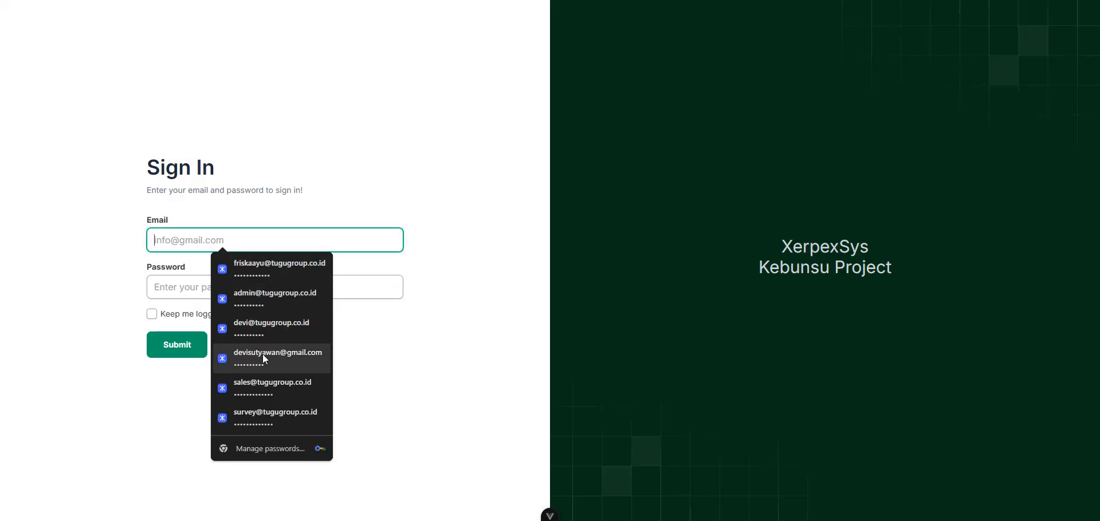
{"action": "key", "text": "Escape"}
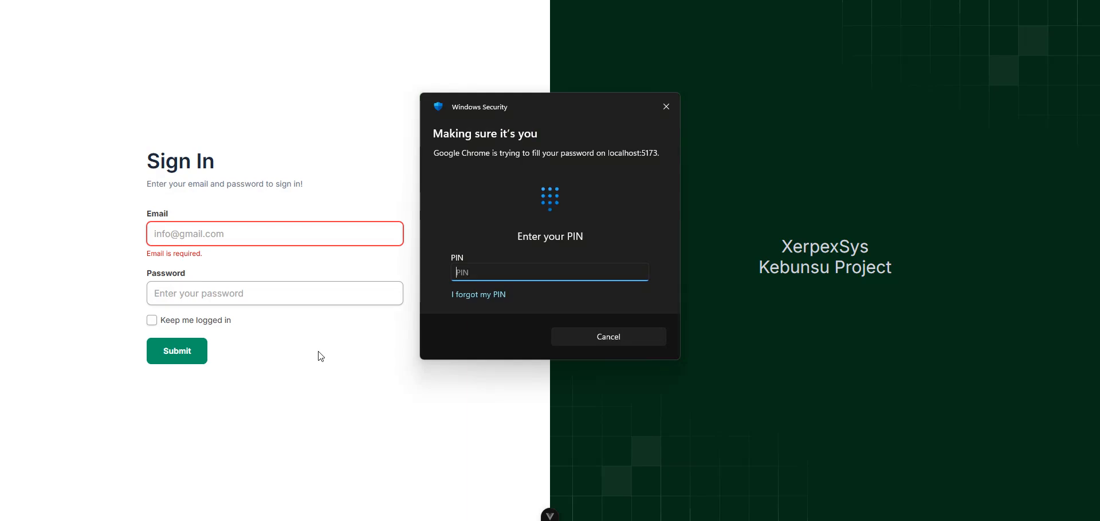
{"action": "type", "text": "1"}
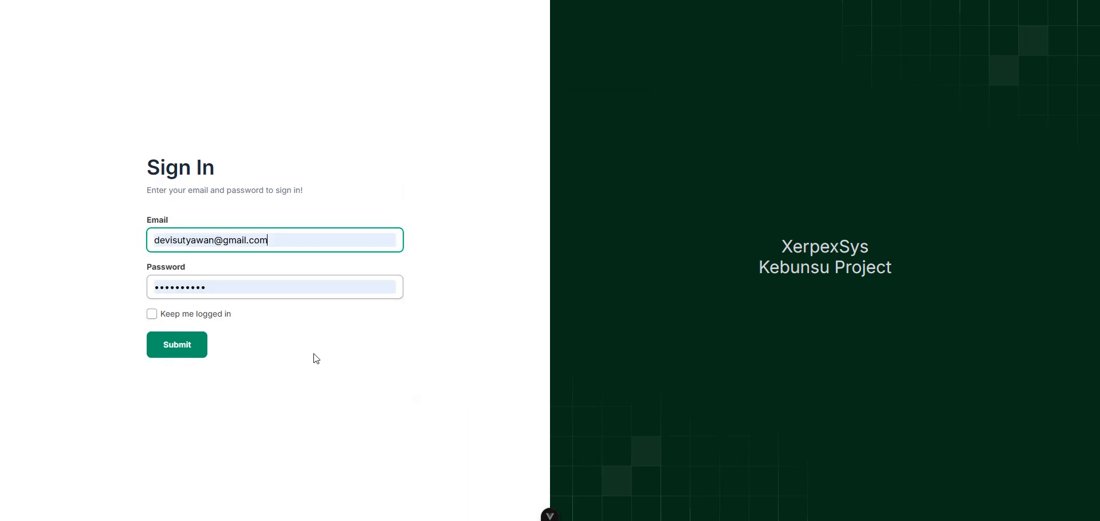
{"action": "left_click", "coordinate": [151, 355]}
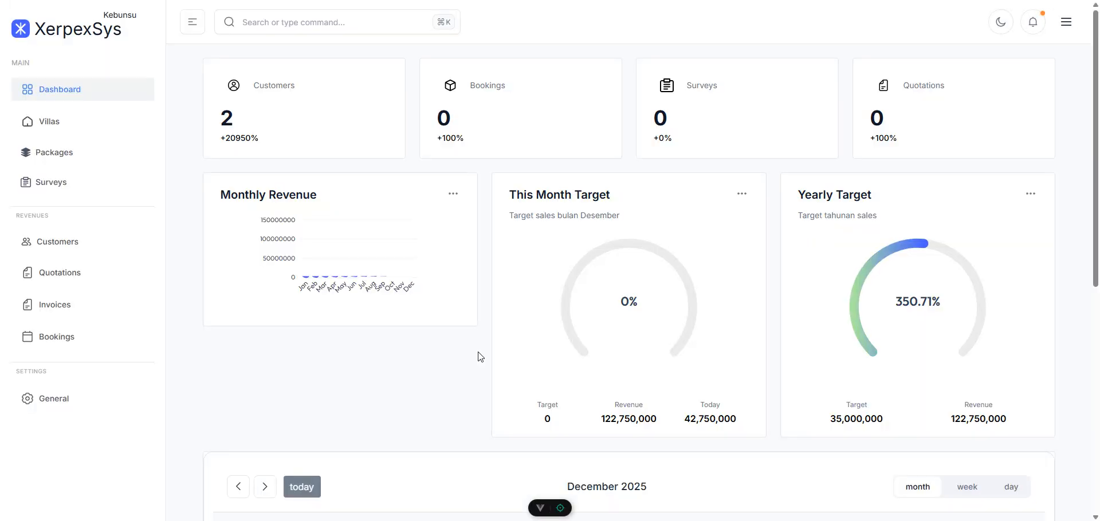
{"action": "scroll", "coordinate": [479, 357], "scroll_direction": "down", "scroll_amount": 7}
{"action": "scroll", "coordinate": [480, 358], "scroll_direction": "up", "scroll_amount": 2}
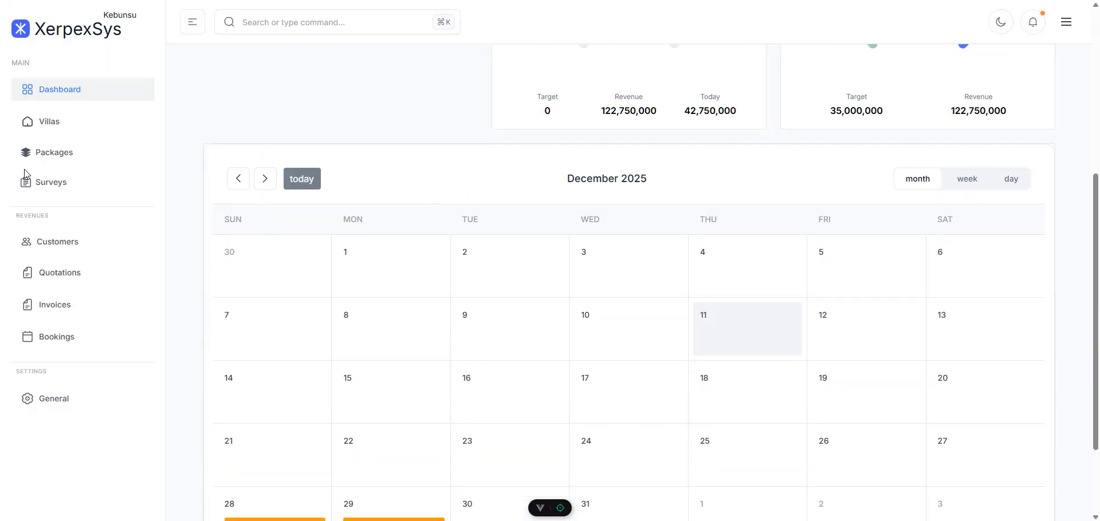
- Visit Invoices, return to the Dashboard, and scroll through the December 2025 calendar
{"action": "left_click", "coordinate": [45, 311]}
{"action": "left_click", "coordinate": [75, 95]}
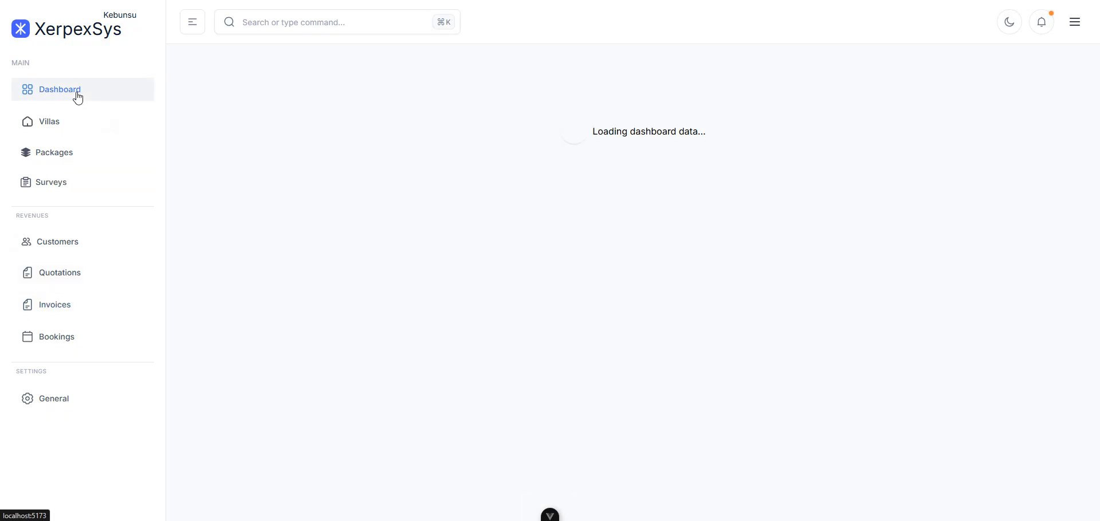
{"action": "scroll", "coordinate": [630, 396], "scroll_direction": "down", "scroll_amount": 3}
{"action": "scroll", "coordinate": [573, 418], "scroll_direction": "down", "scroll_amount": 4}
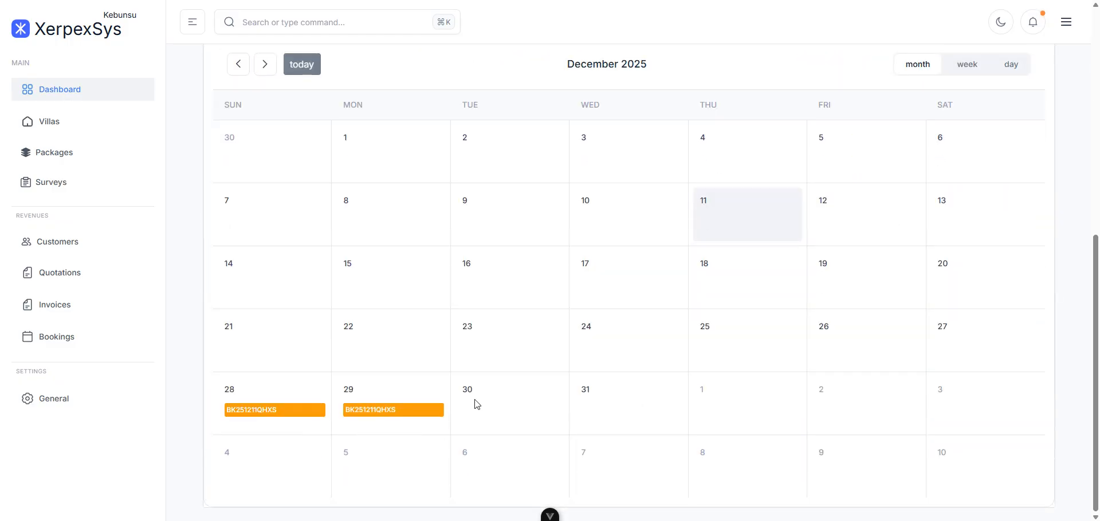
{"action": "scroll", "coordinate": [556, 352], "scroll_direction": "up", "scroll_amount": 3}
{"action": "scroll", "coordinate": [640, 115], "scroll_direction": "up", "scroll_amount": 4}
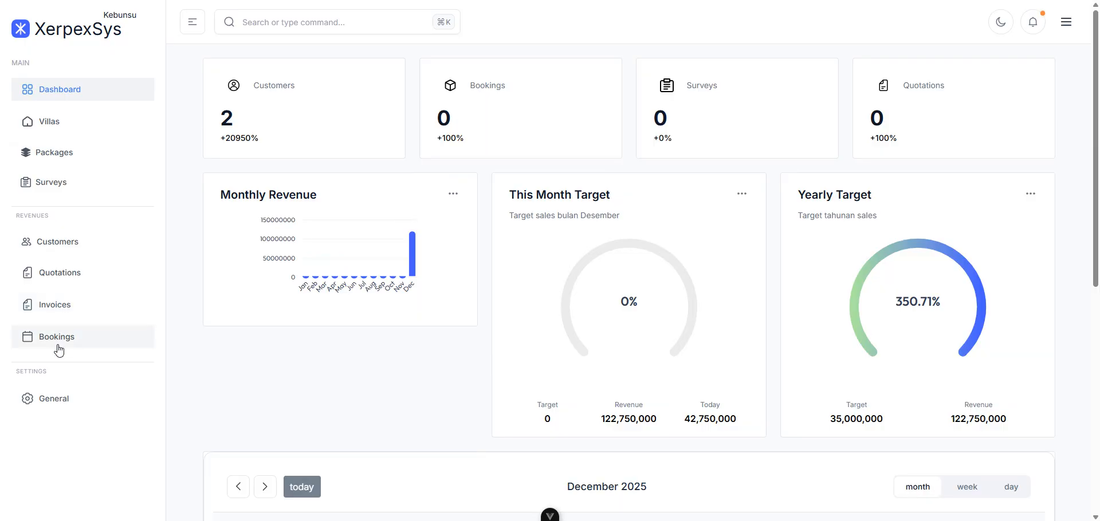
{"action": "left_click", "coordinate": [62, 310]}
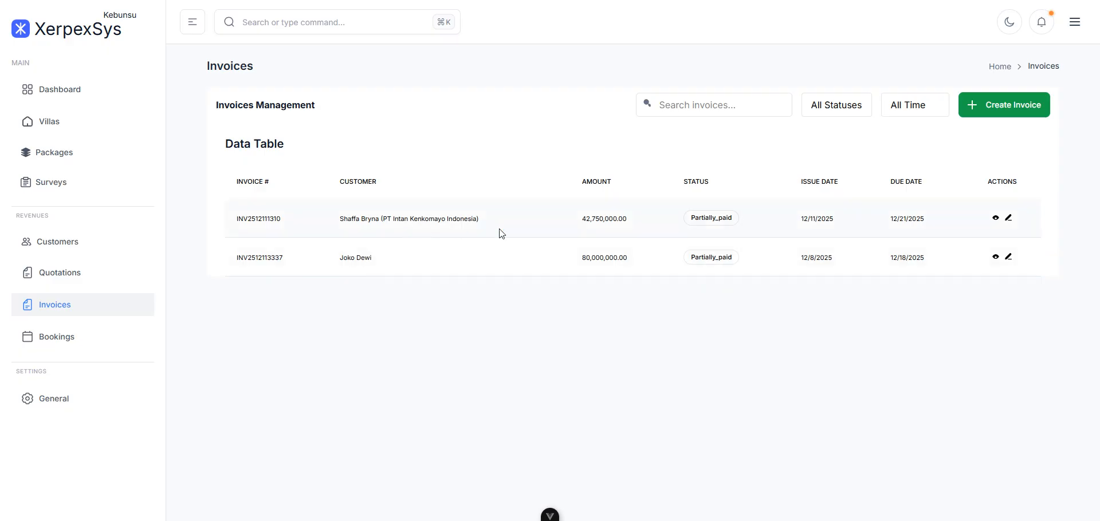
{"action": "left_click", "coordinate": [996, 219]}
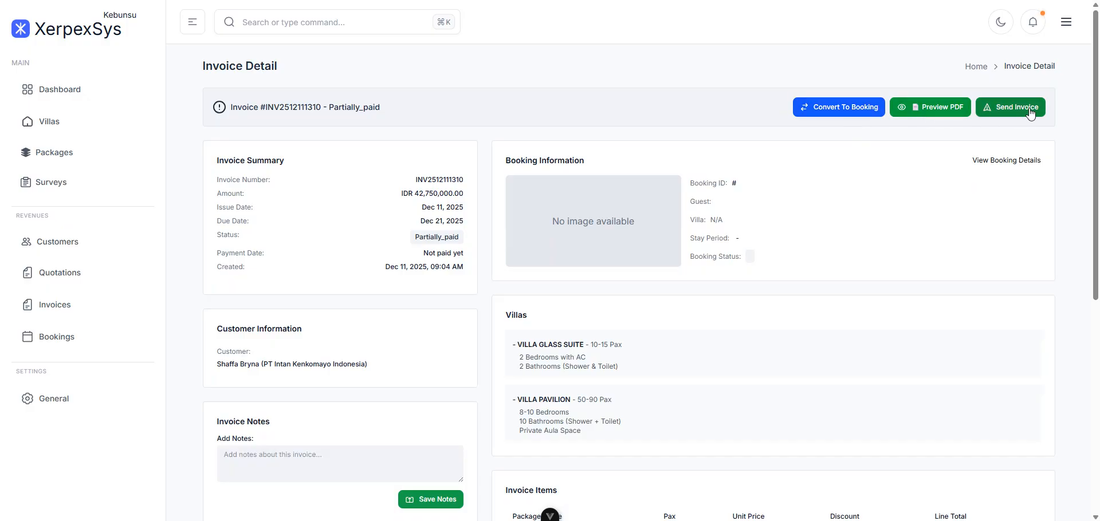
{"action": "scroll", "coordinate": [705, 321], "scroll_direction": "down", "scroll_amount": 7}
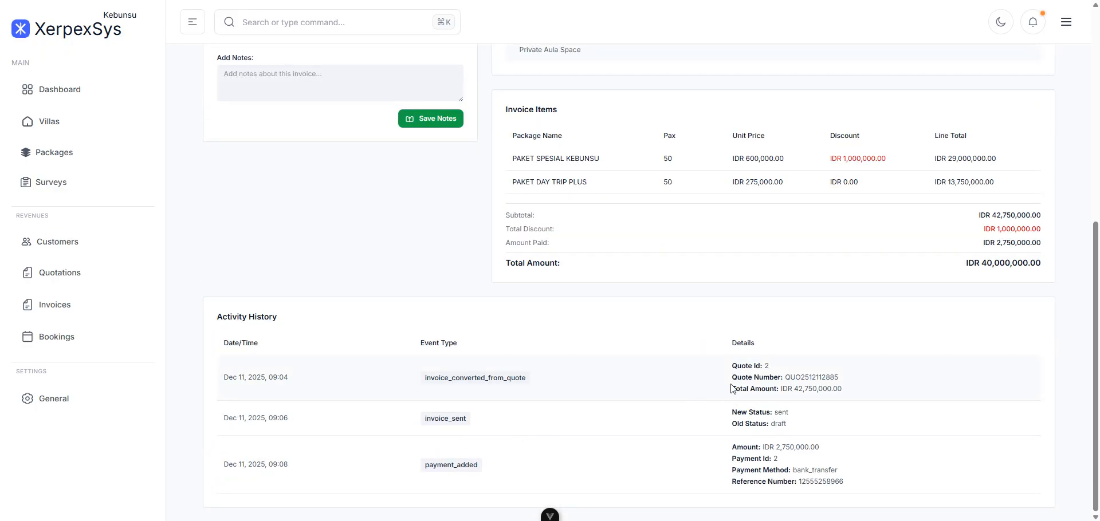
{"action": "scroll", "coordinate": [1066, 417], "scroll_direction": "up", "scroll_amount": 4}
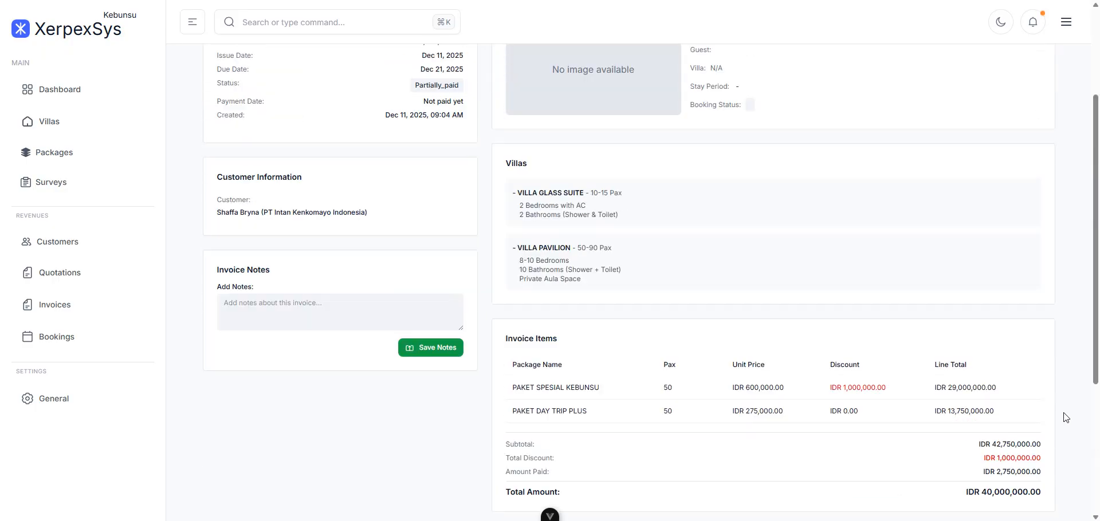
{"action": "scroll", "coordinate": [1065, 417], "scroll_direction": "down", "scroll_amount": 1}
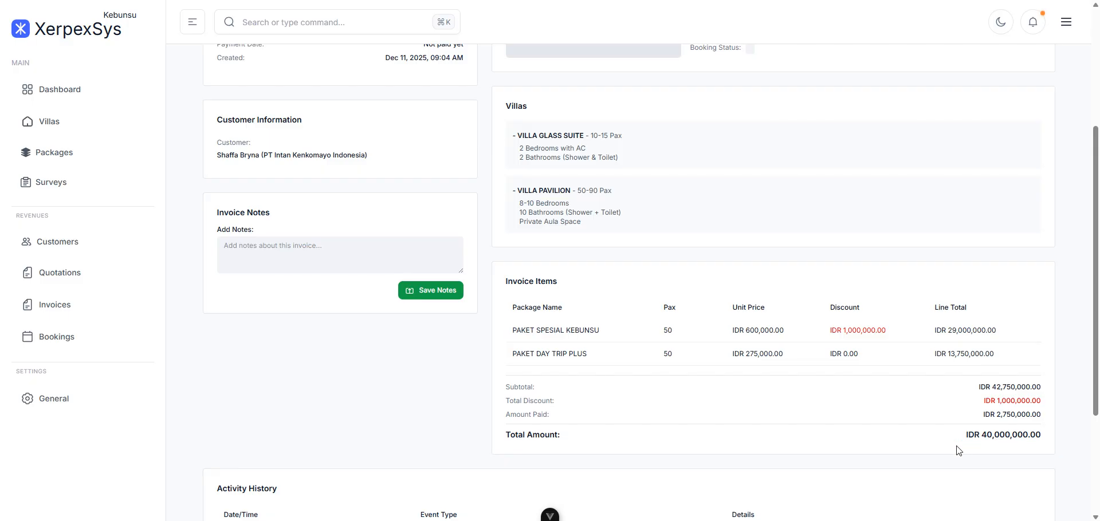
{"action": "scroll", "coordinate": [958, 450], "scroll_direction": "up", "scroll_amount": 4}
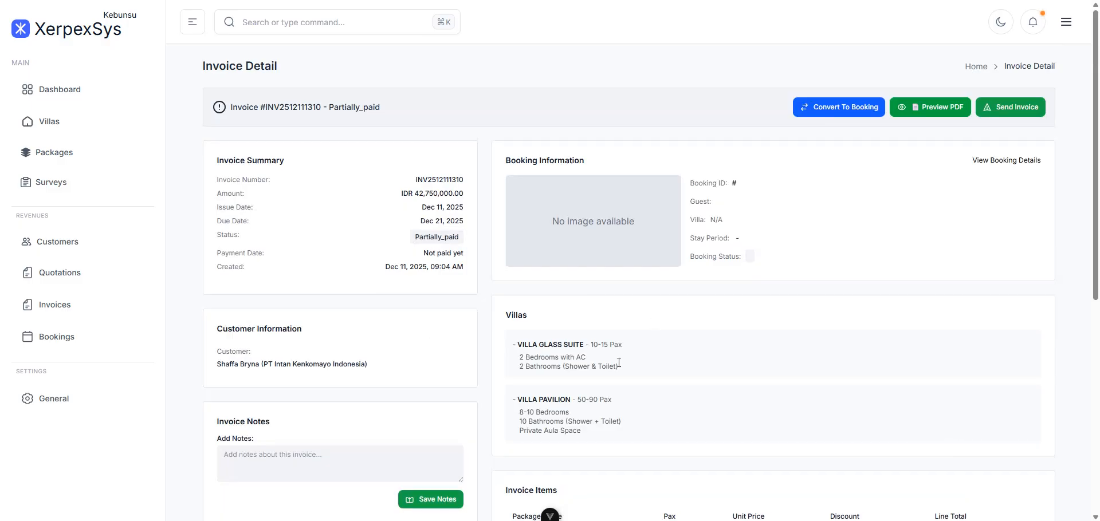
{"action": "scroll", "coordinate": [741, 331], "scroll_direction": "down", "scroll_amount": 4}
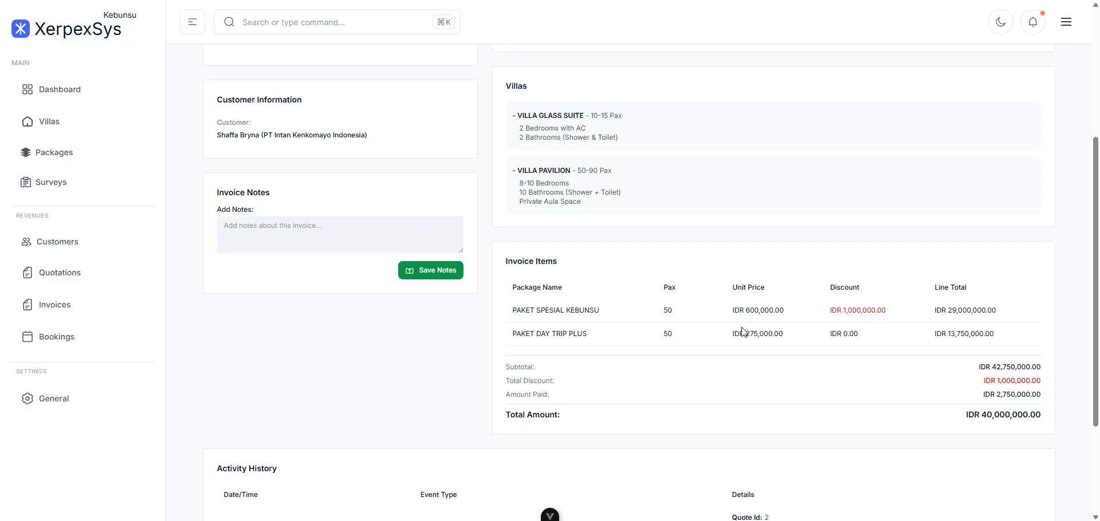
{"action": "scroll", "coordinate": [862, 334], "scroll_direction": "up", "scroll_amount": 4}
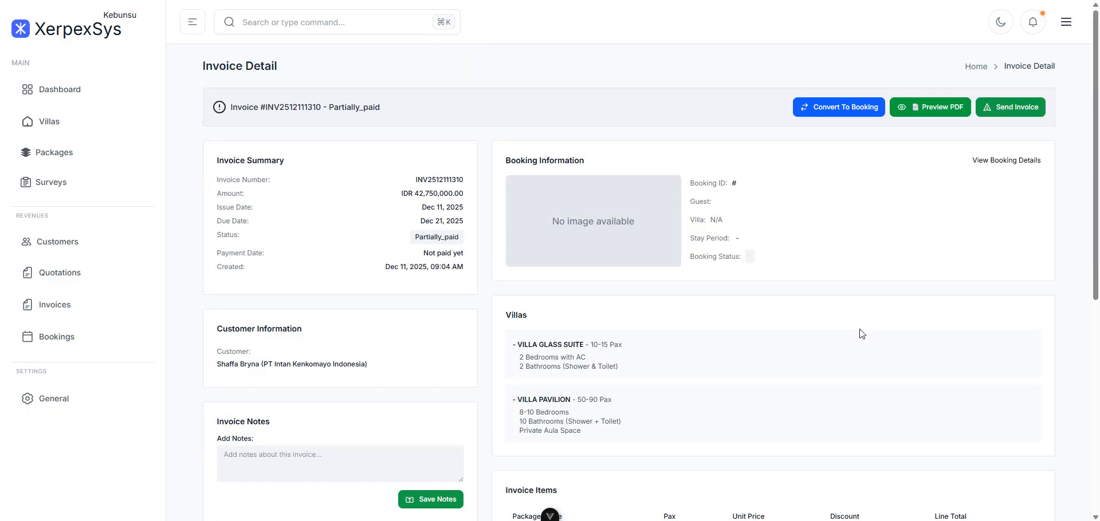
{"action": "left_click", "coordinate": [839, 111]}
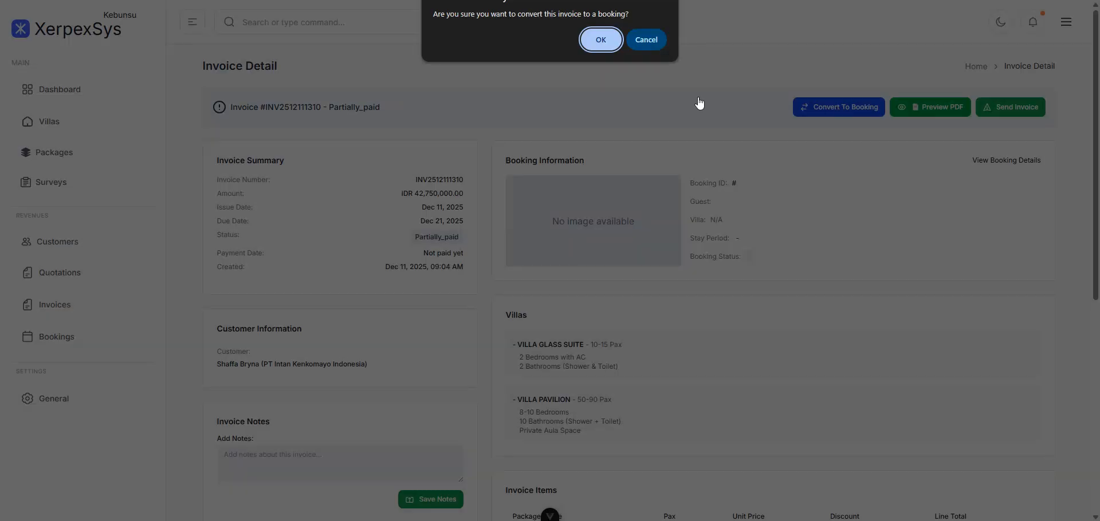
- Confirm the conversion to booking, then list December 29's bookings on the calendar
{"action": "left_click", "coordinate": [602, 41]}
{"action": "left_click", "coordinate": [639, 44]}
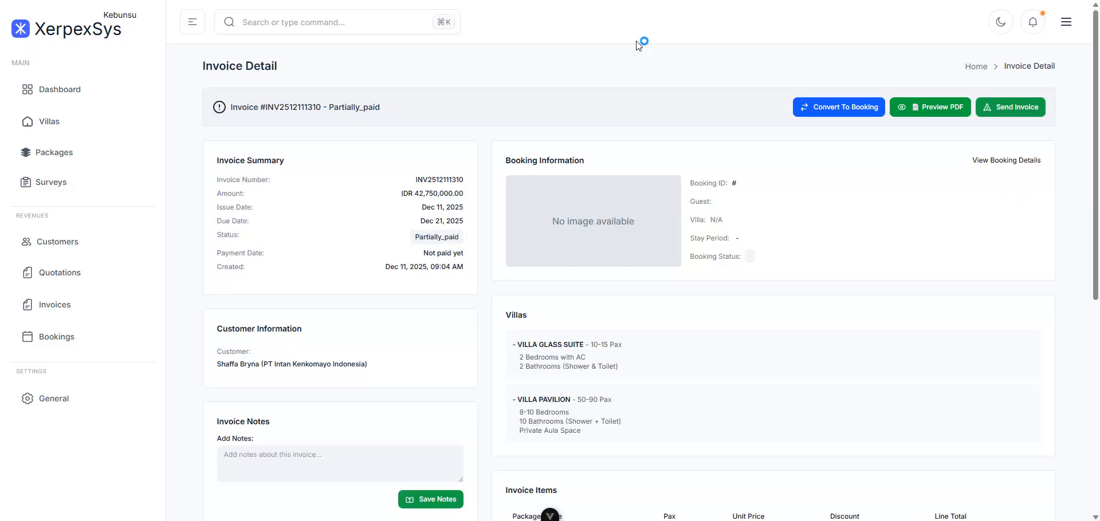
{"action": "scroll", "coordinate": [819, 285], "scroll_direction": "down", "scroll_amount": 4}
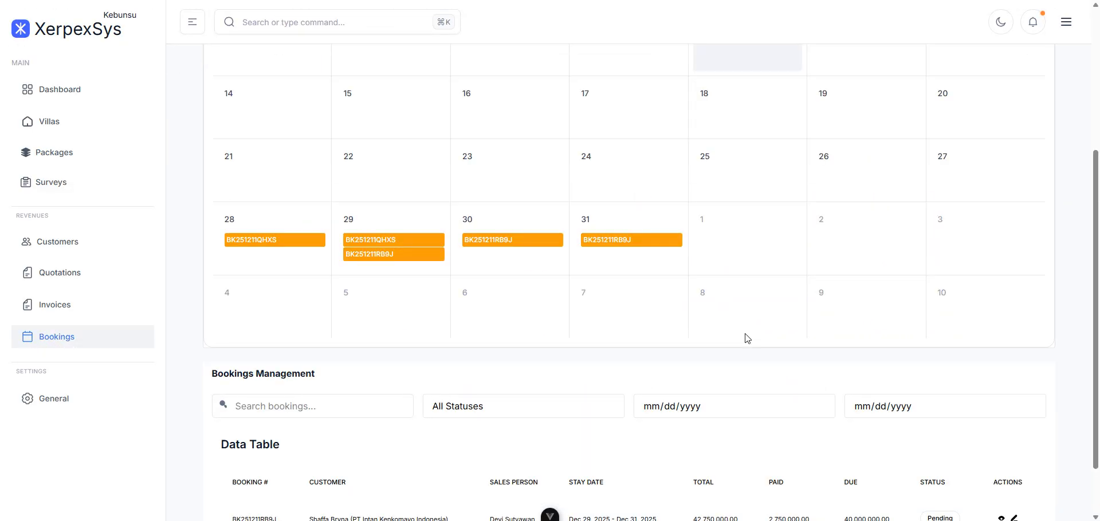
{"action": "scroll", "coordinate": [748, 339], "scroll_direction": "up", "scroll_amount": 4}
{"action": "scroll", "coordinate": [424, 419], "scroll_direction": "down", "scroll_amount": 2}
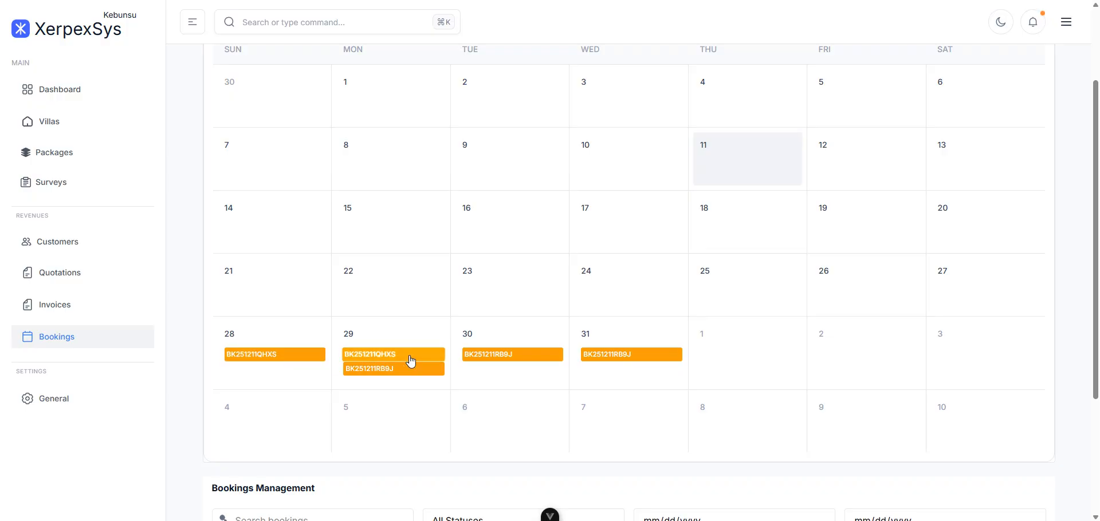
{"action": "left_click", "coordinate": [385, 369]}
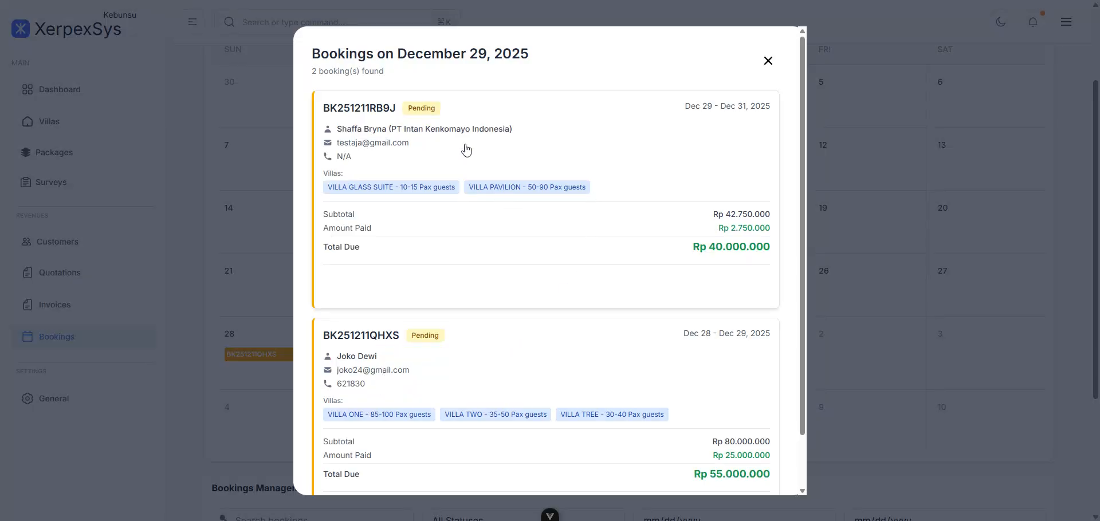
{"action": "scroll", "coordinate": [467, 149], "scroll_direction": "down", "scroll_amount": 1}
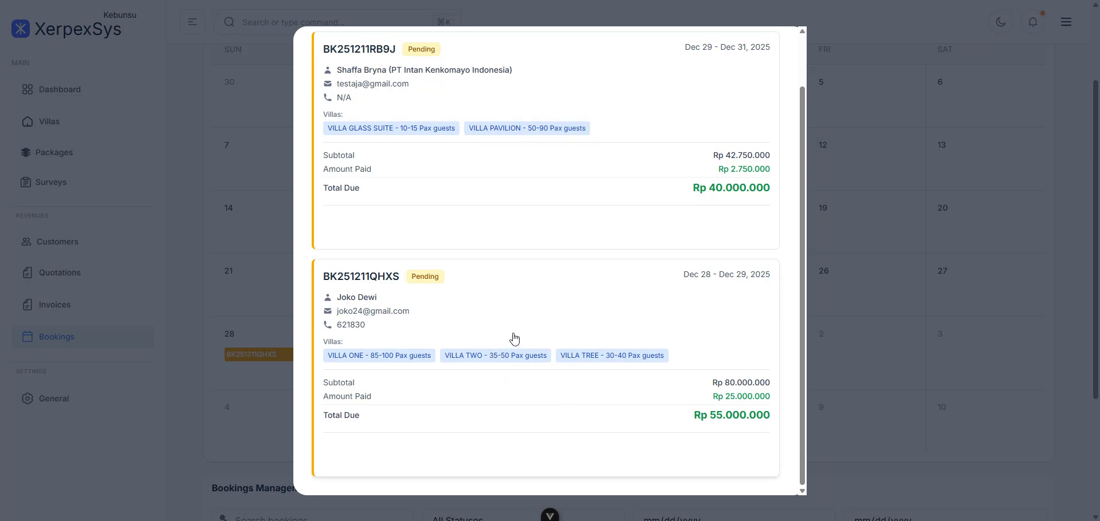
{"action": "scroll", "coordinate": [513, 338], "scroll_direction": "up", "scroll_amount": 1}
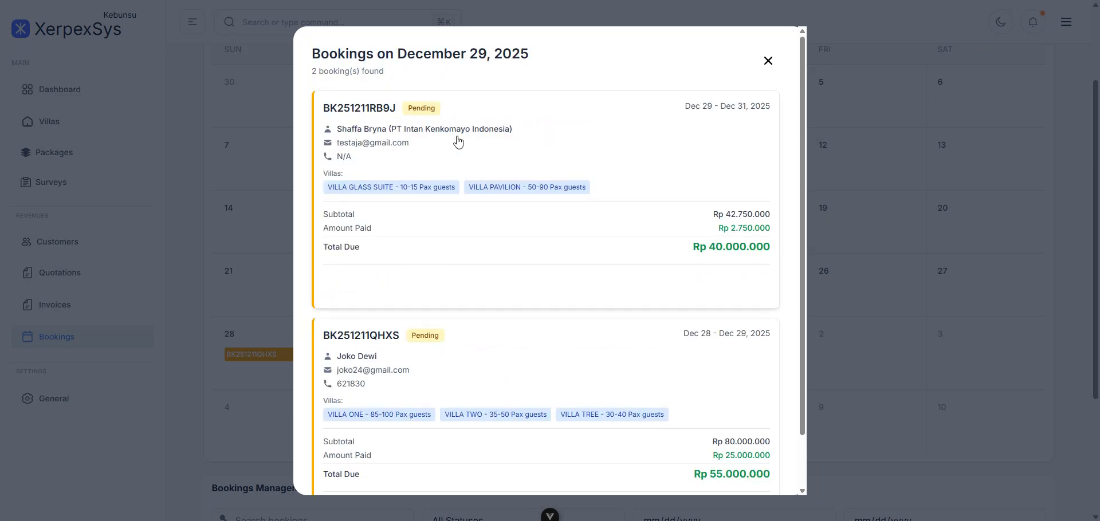
- Open booking BK251211RB9J and check its Financial Summary showing IDR 40,000,000 still due
{"action": "left_click", "coordinate": [582, 257]}
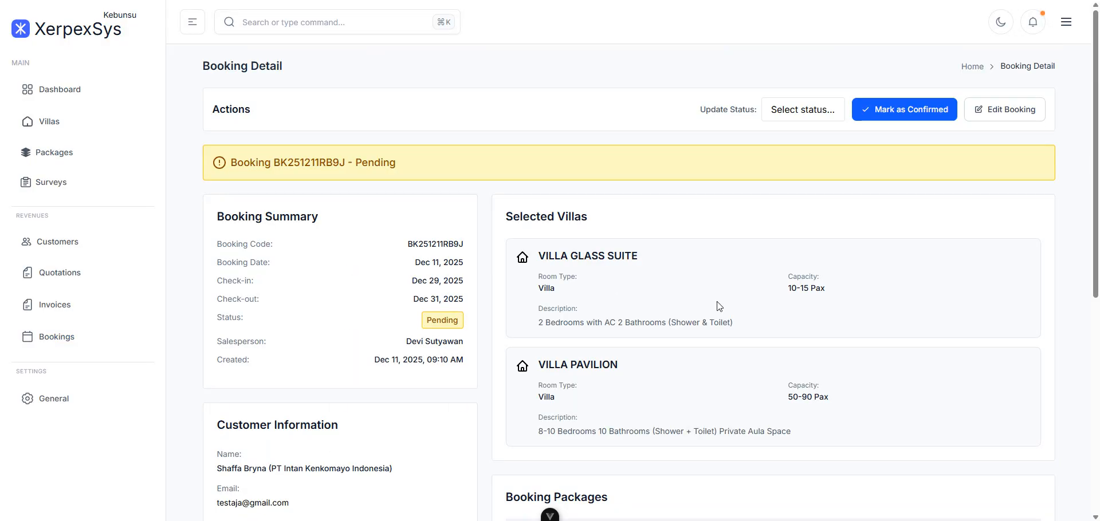
{"action": "scroll", "coordinate": [717, 302], "scroll_direction": "down", "scroll_amount": 7}
{"action": "scroll", "coordinate": [717, 304], "scroll_direction": "up", "scroll_amount": 7}
{"action": "scroll", "coordinate": [865, 344], "scroll_direction": "down", "scroll_amount": 2}
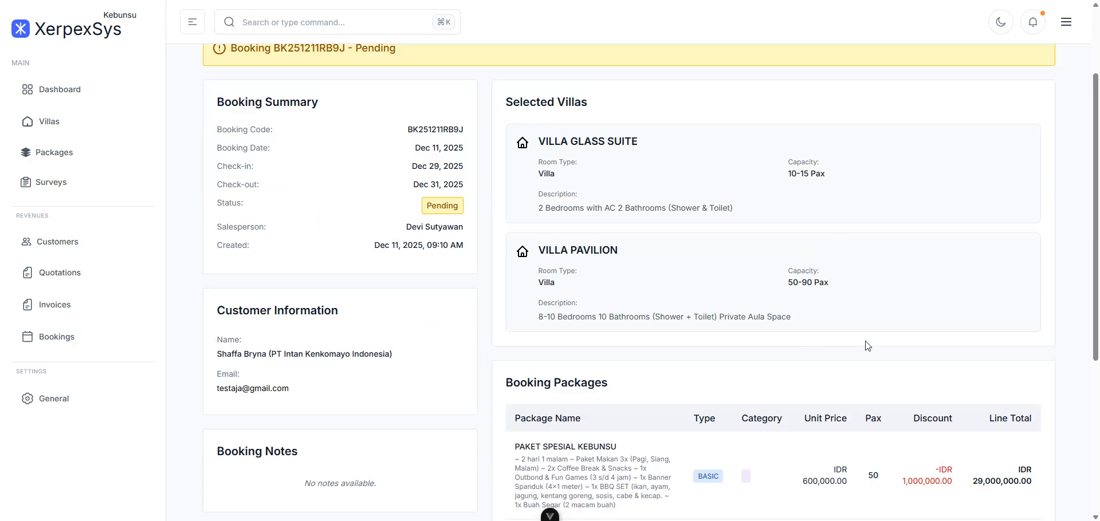
{"action": "scroll", "coordinate": [866, 344], "scroll_direction": "down", "scroll_amount": 5}
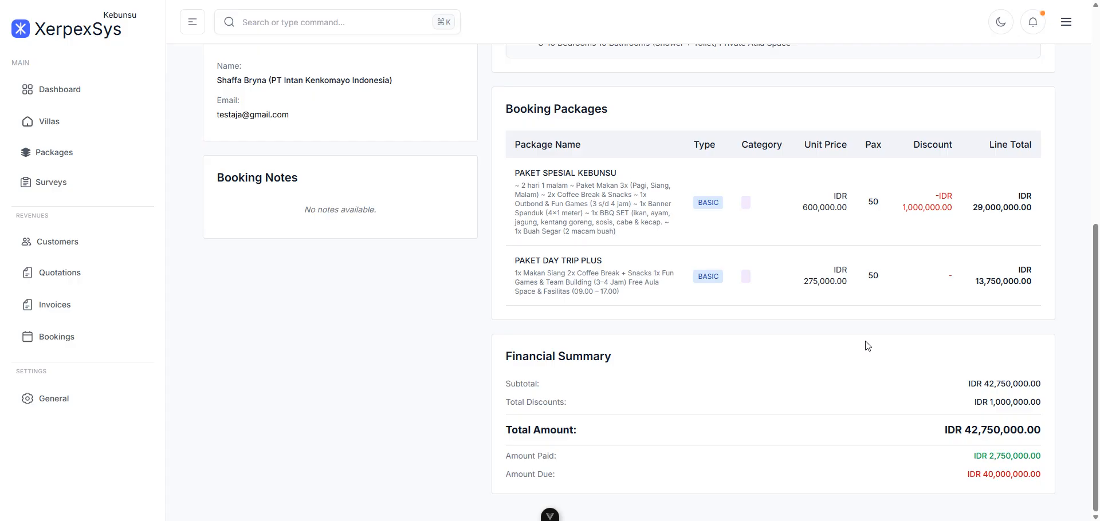